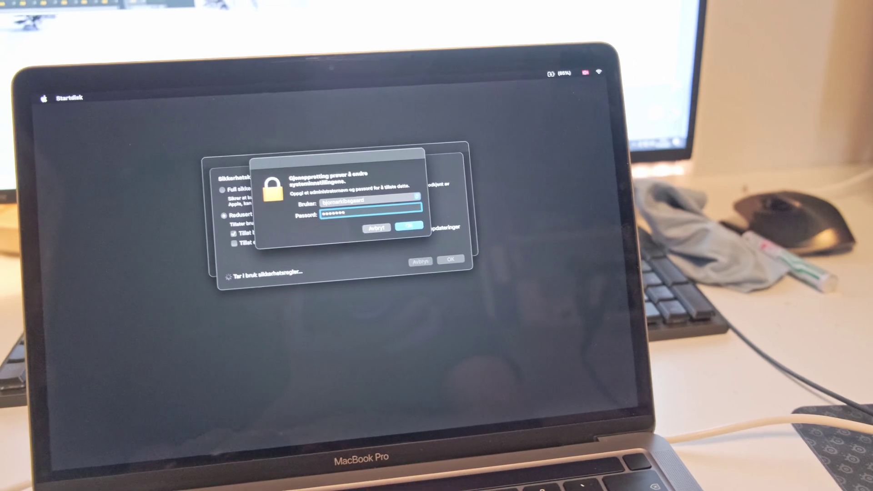
pyautogui.press('Return')
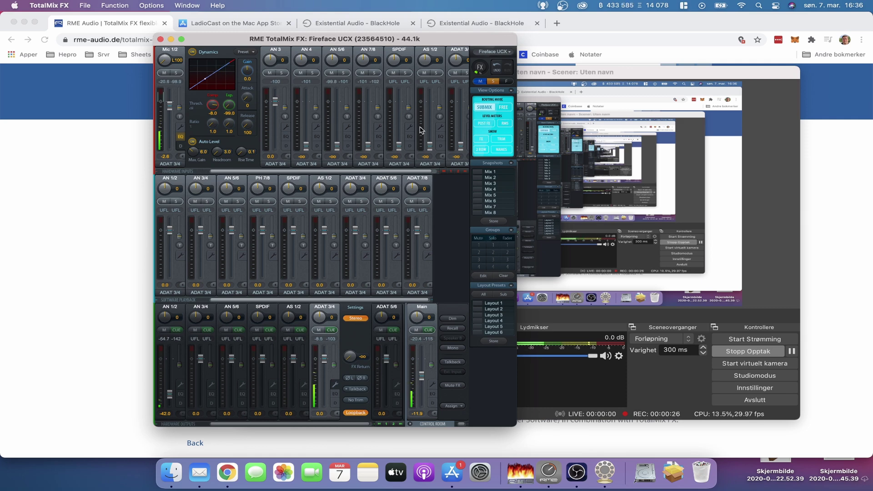
# Step: Look over the RME livestream page in Chrome alongside the OBS and TotalMix FX windows
pyautogui.click(79, 235)
pyautogui.scroll(2, 361, 181)
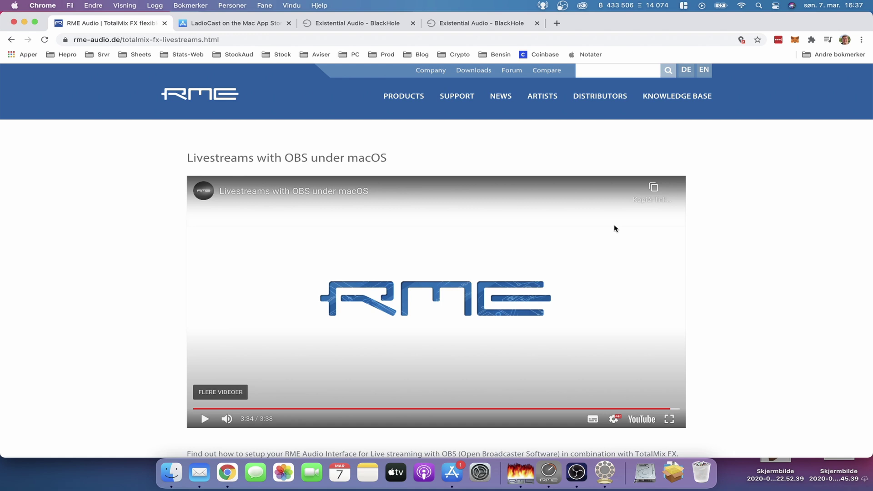
pyautogui.click(587, 481)
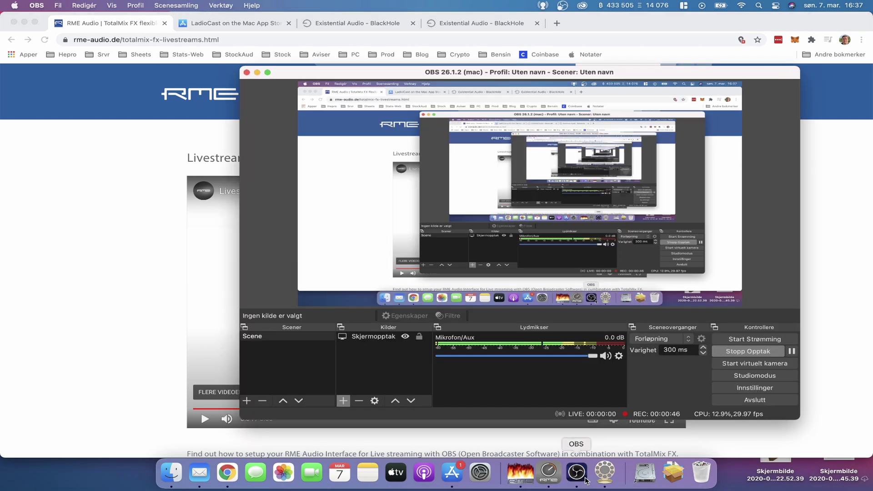
pyautogui.click(548, 474)
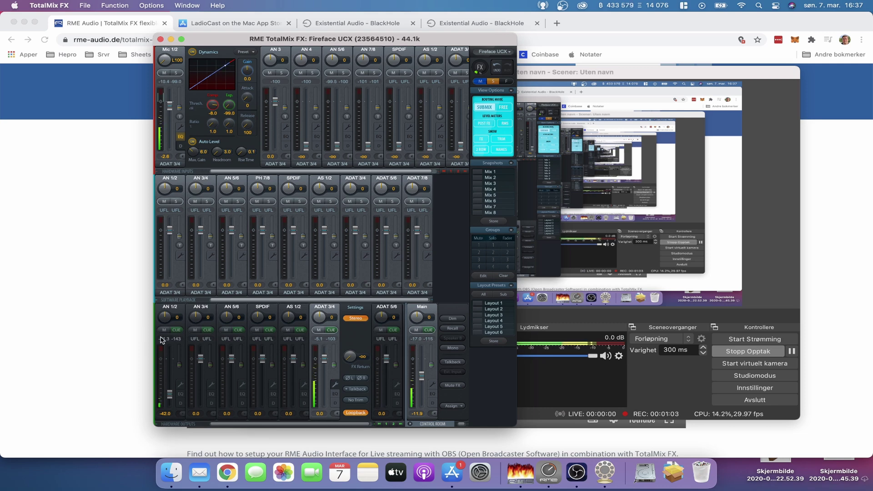
pyautogui.click(92, 349)
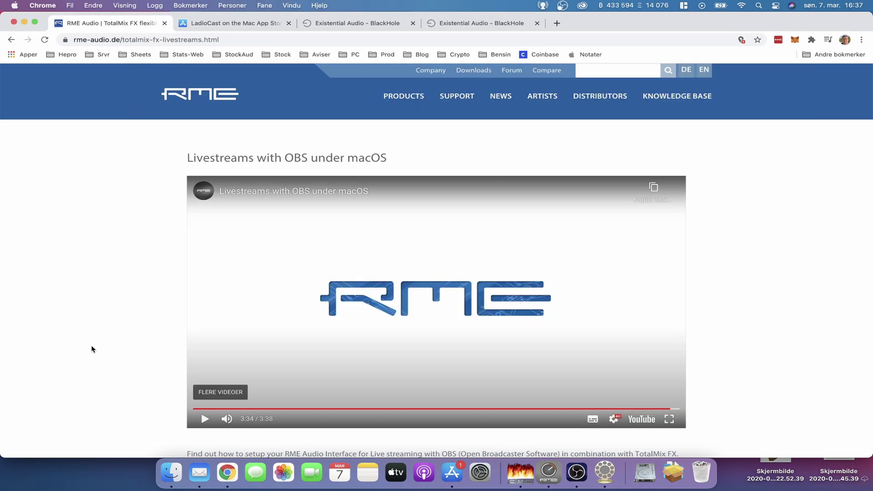
# Step: Search the Mac for "logi" and launch Logic Pro
pyautogui.press('super+space')
pyautogui.write('log')
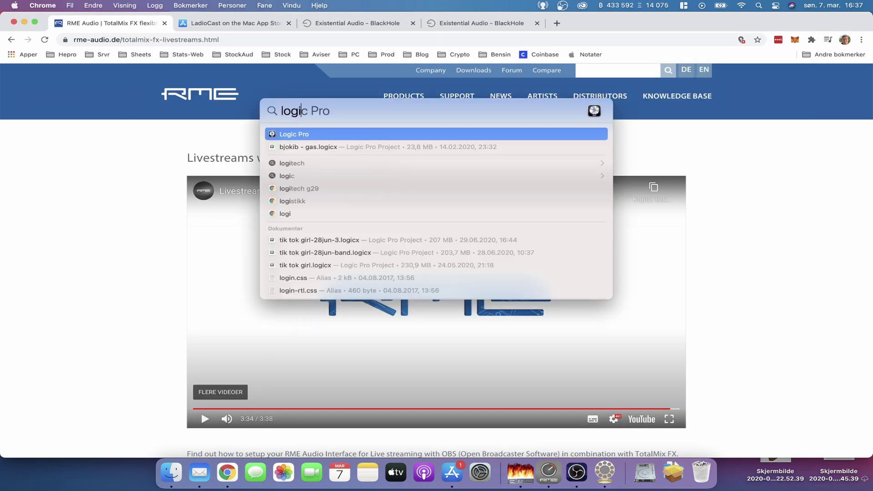
pyautogui.press('Return')
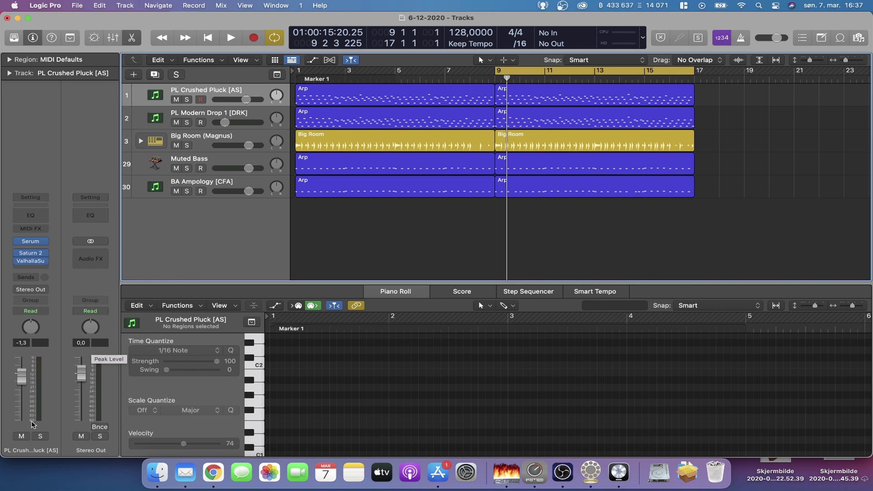
# Step: Lower the Stereo Out fader to about -3.4 dB and add a stereo Pro-L 2 limiter to that channel
pyautogui.moveTo(81, 373); pyautogui.dragTo(82, 384)
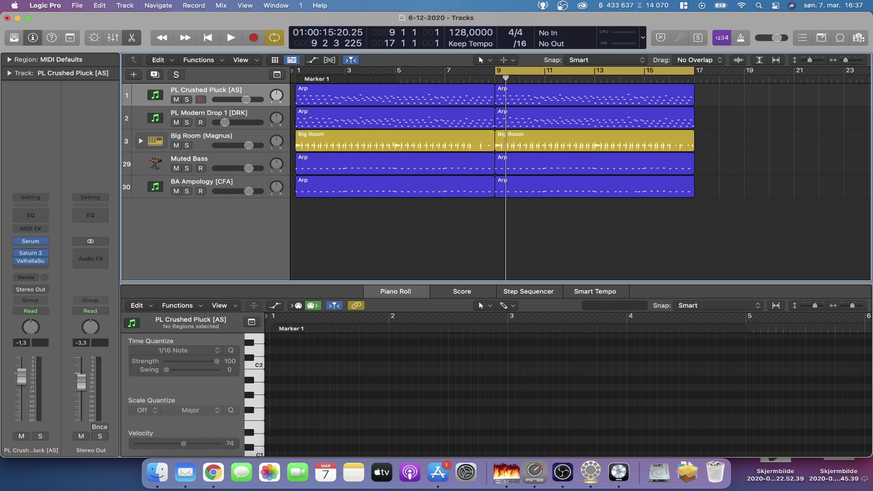
pyautogui.click(86, 259)
pyautogui.moveTo(114, 284)
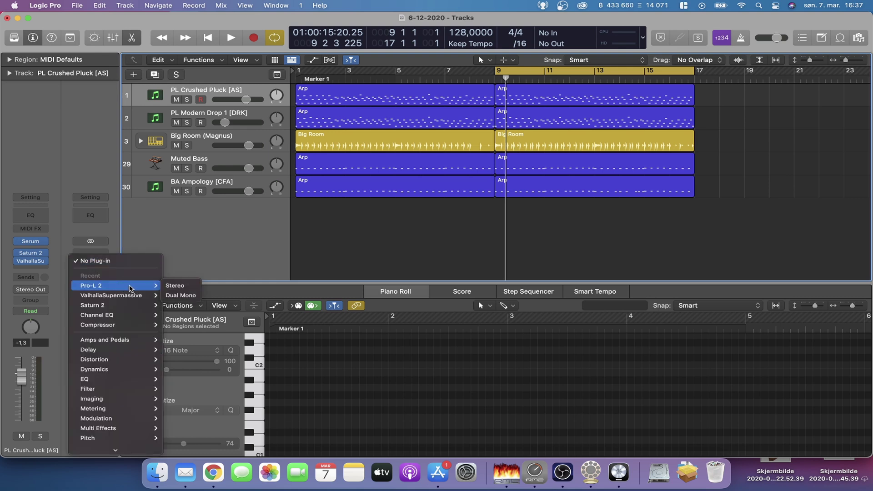
pyautogui.click(180, 285)
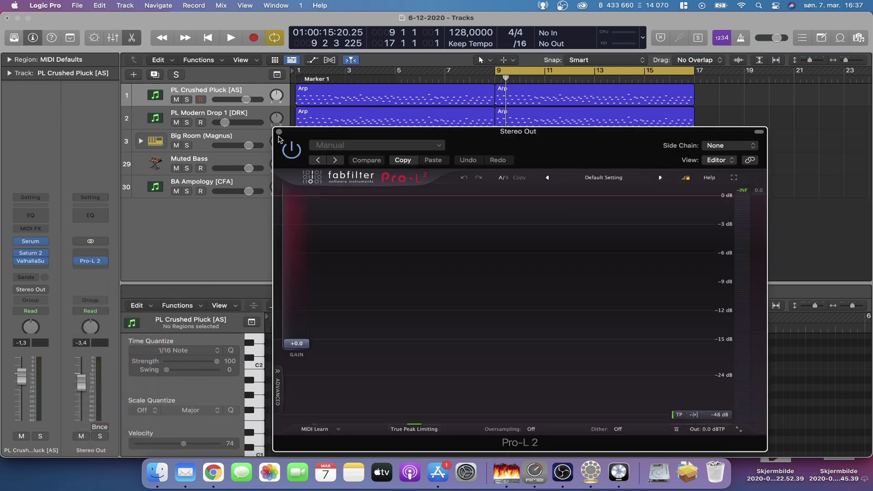
pyautogui.click(279, 133)
# Step: Play part of the cycled section, stop playback and lower the Stereo Out fader to -7.0 dB
pyautogui.press('space')
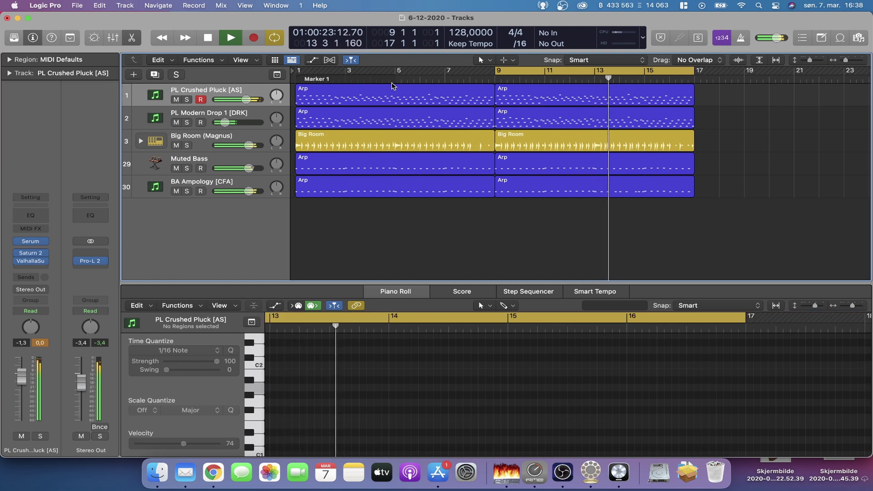
pyautogui.press('space')
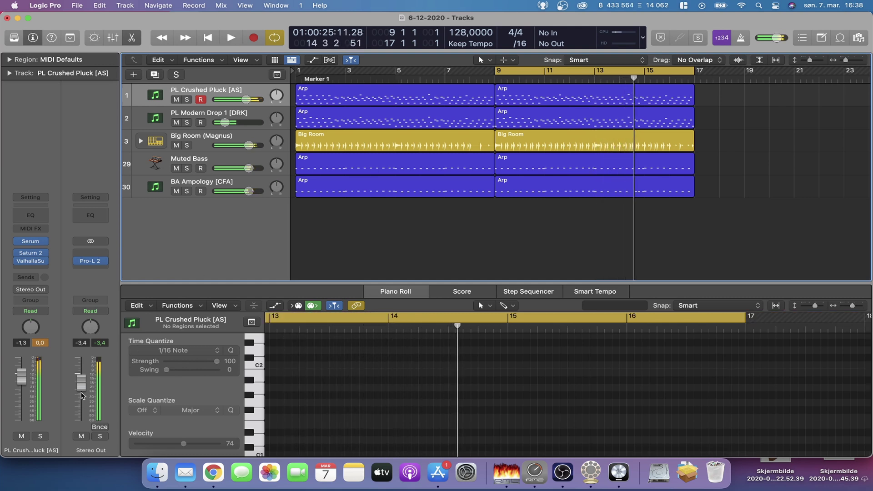
pyautogui.moveTo(86, 396); pyautogui.dragTo(85, 404)
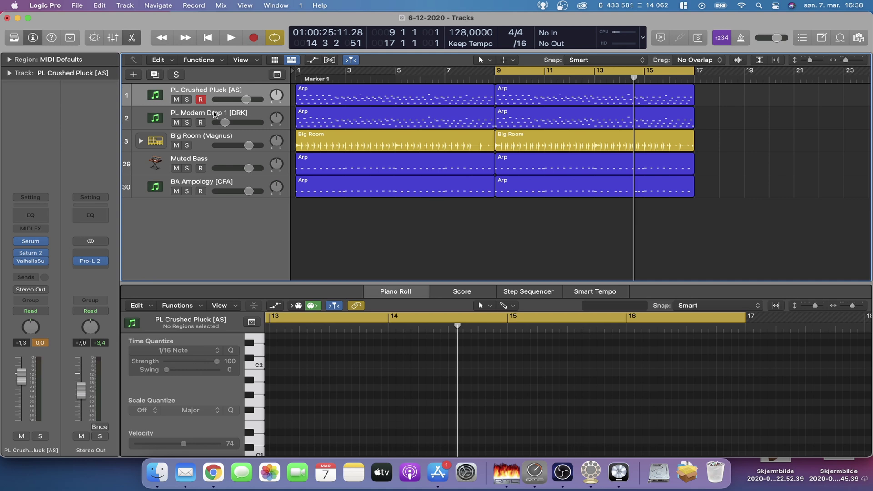
# Step: Set the audio device's I/O buffer size to 32 samples and the process buffer range to Small, and apply the preferences
pyautogui.press('super+comma')
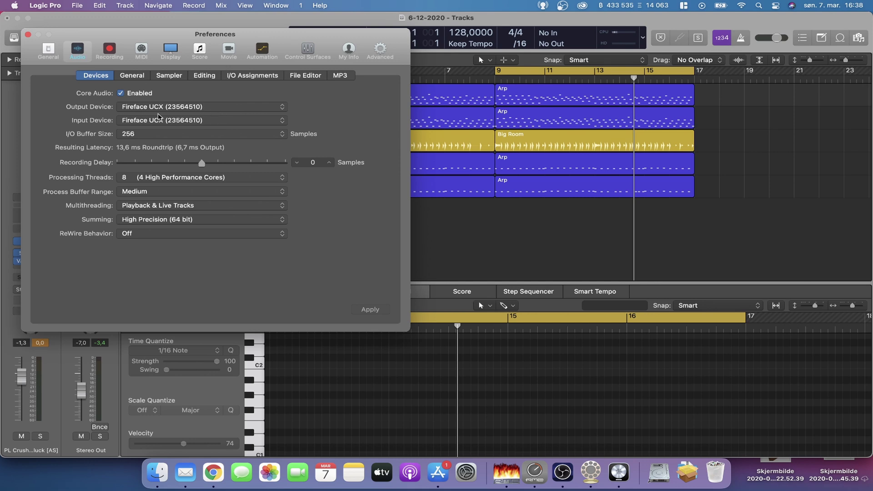
pyautogui.click(151, 135)
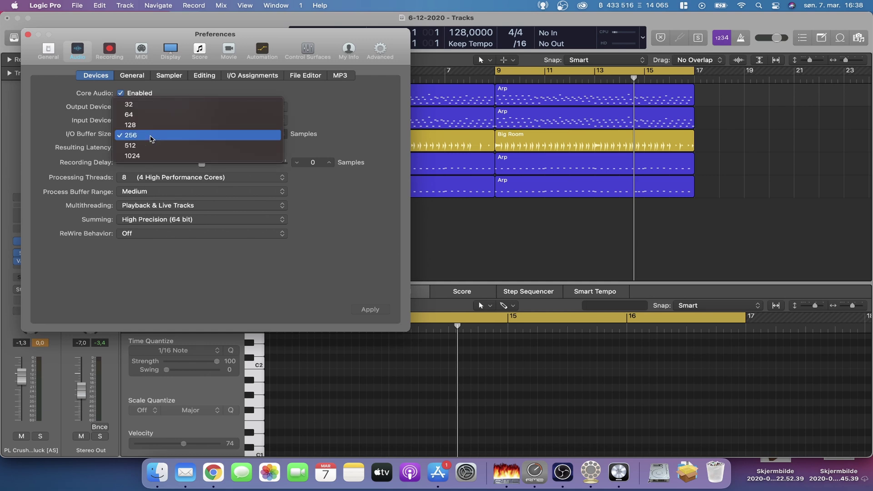
pyautogui.click(148, 109)
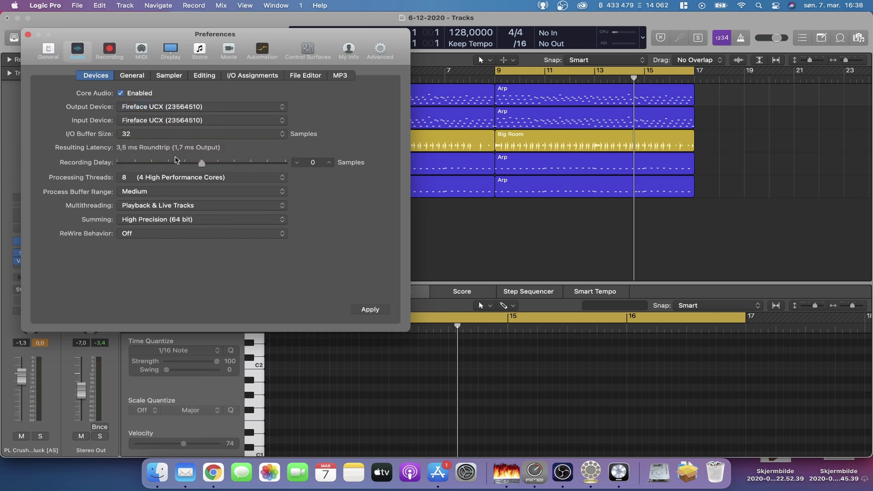
pyautogui.click(134, 191)
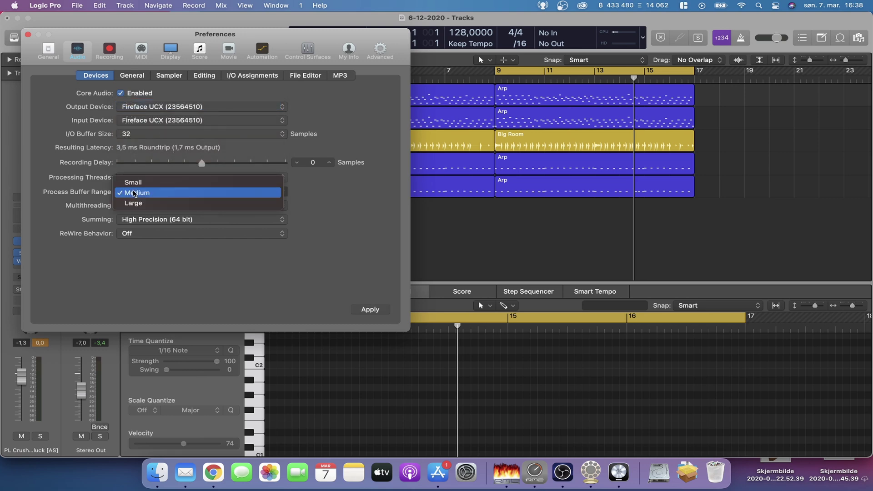
pyautogui.click(137, 182)
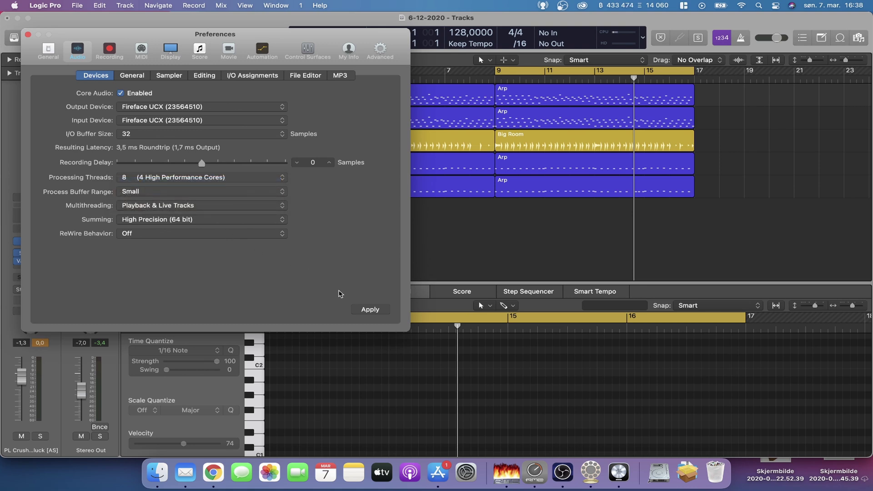
pyautogui.click(371, 309)
pyautogui.click(28, 34)
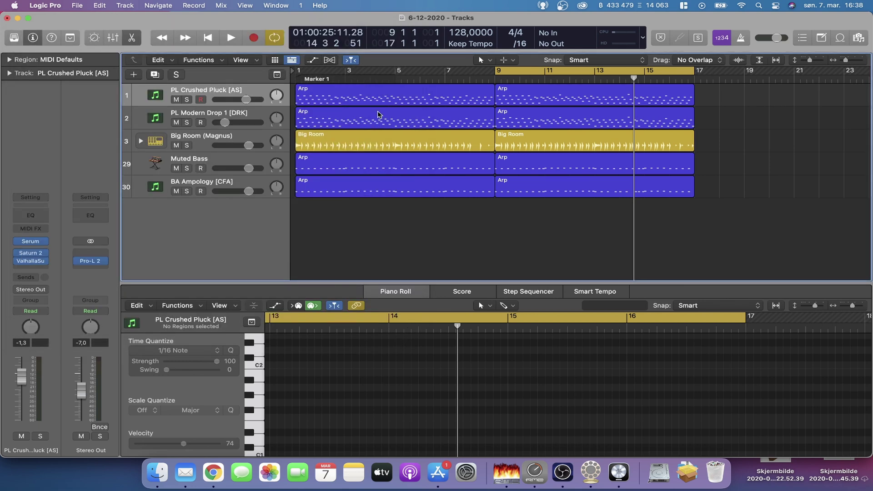
# Step: Check the PL Modern Drop 1 and PL Crushed Pluck tracks and clear the region selection
pyautogui.click(206, 90)
pyautogui.click(181, 115)
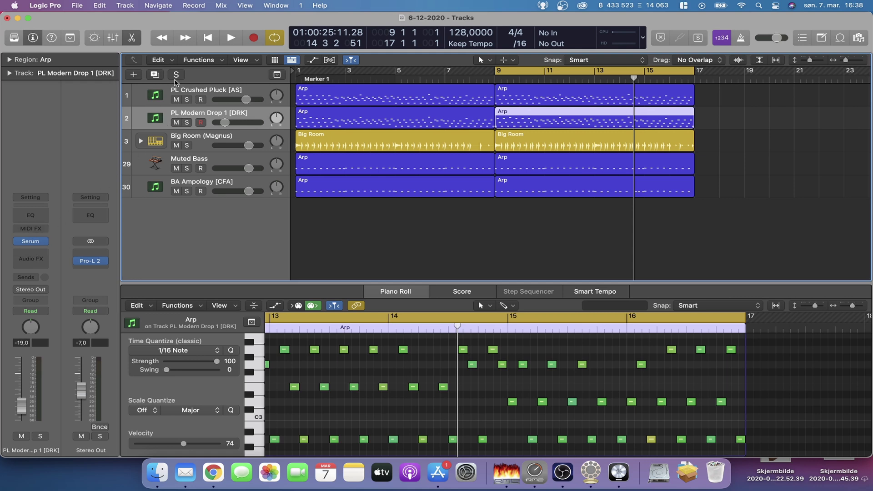
pyautogui.click(180, 93)
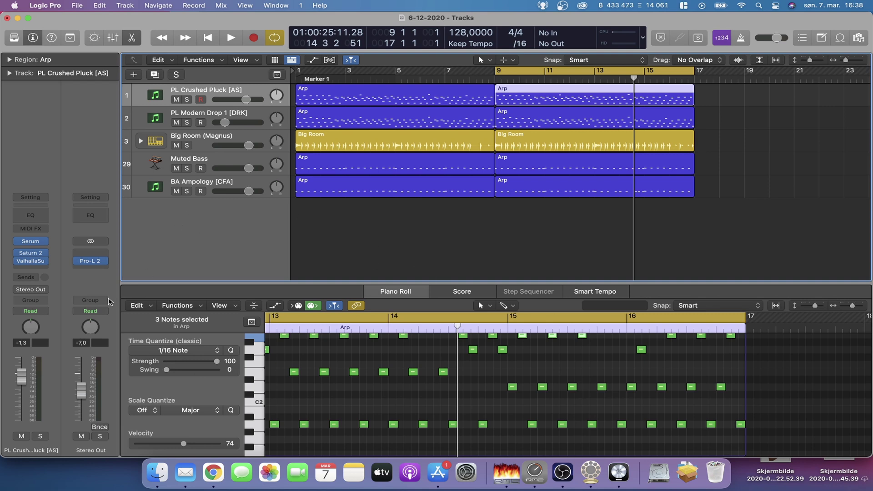
pyautogui.click(407, 237)
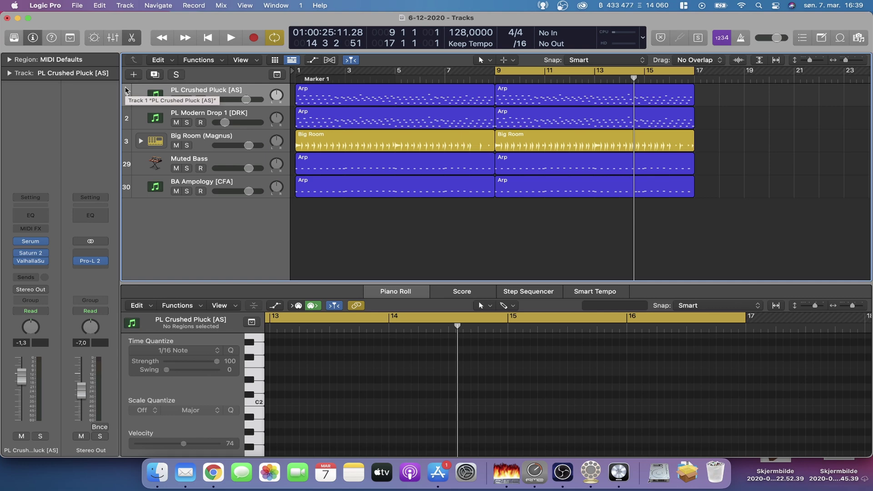
# Step: Create one software instrument track that uses a mono External Instrument, with its audio output on Output 1 + 2
pyautogui.click(134, 76)
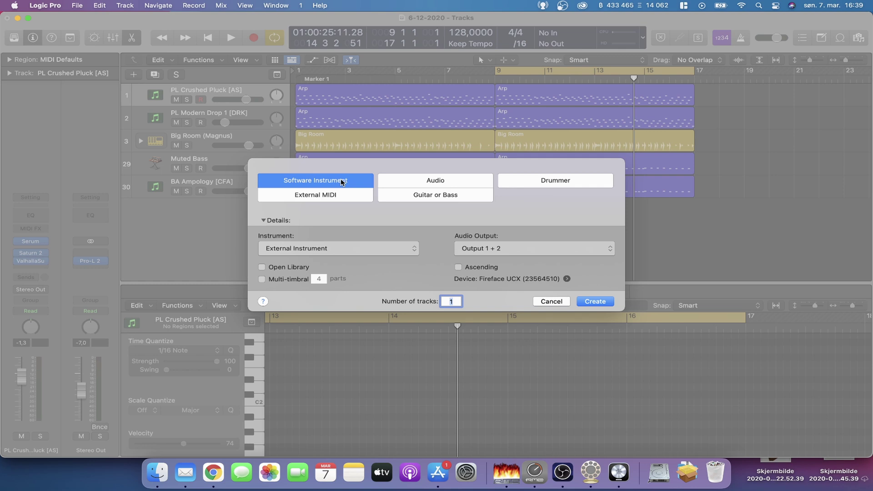
pyautogui.click(326, 249)
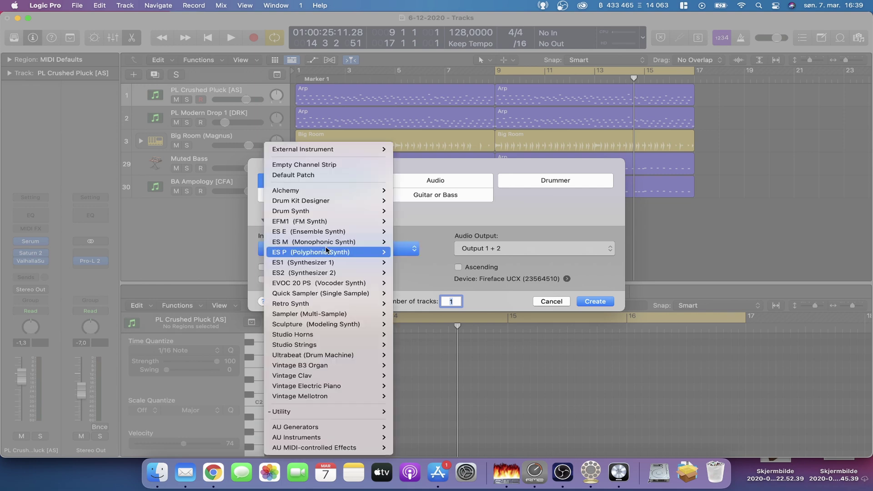
pyautogui.moveTo(335, 150)
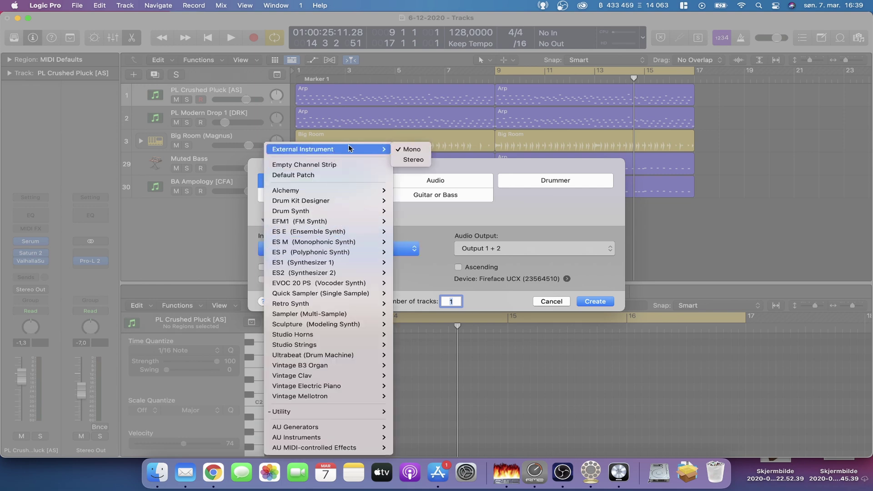
pyautogui.click(411, 150)
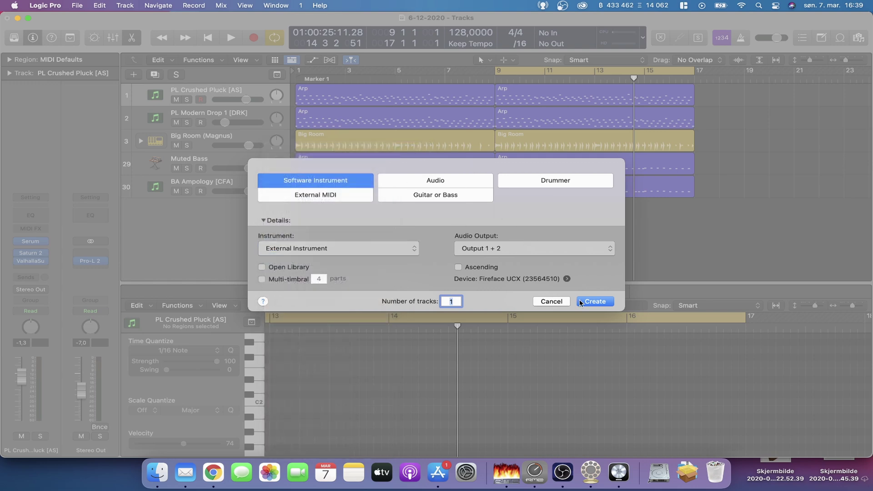
pyautogui.click(595, 302)
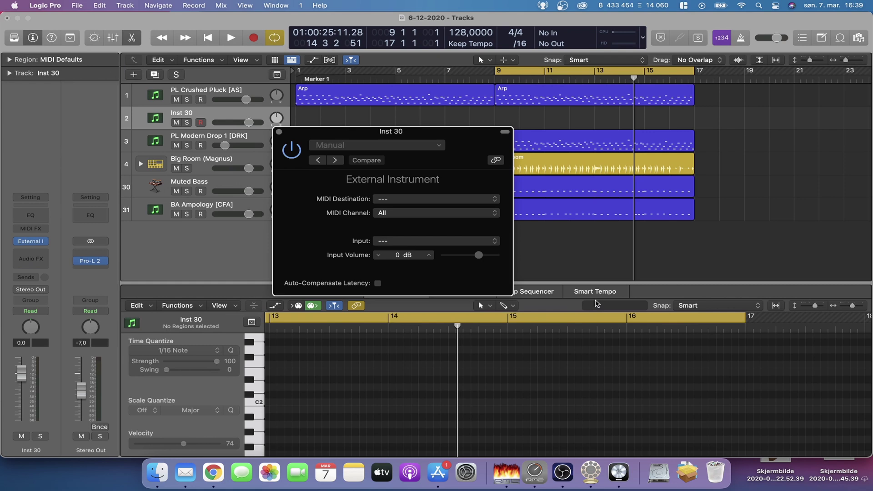
# Step: Set the External Instrument's MIDI destination to USB MIDI-enhet Port 1 and its input to 5, and close the plug-in window
pyautogui.click(402, 199)
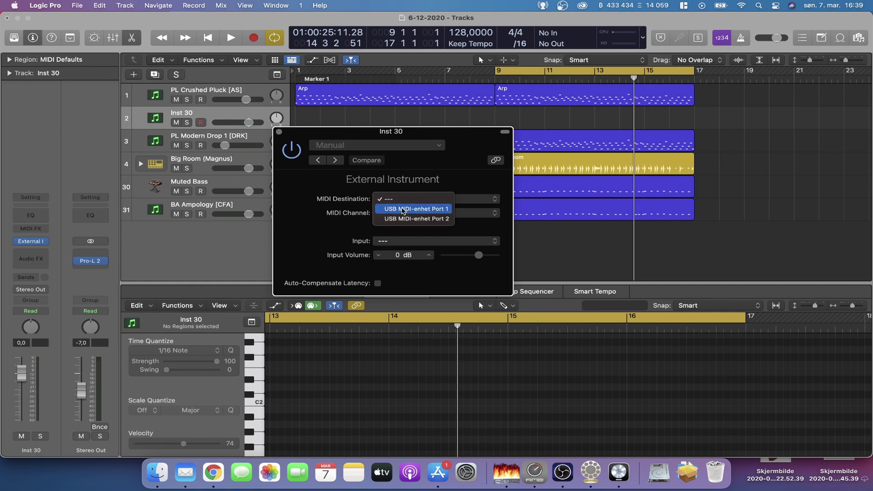
pyautogui.click(402, 210)
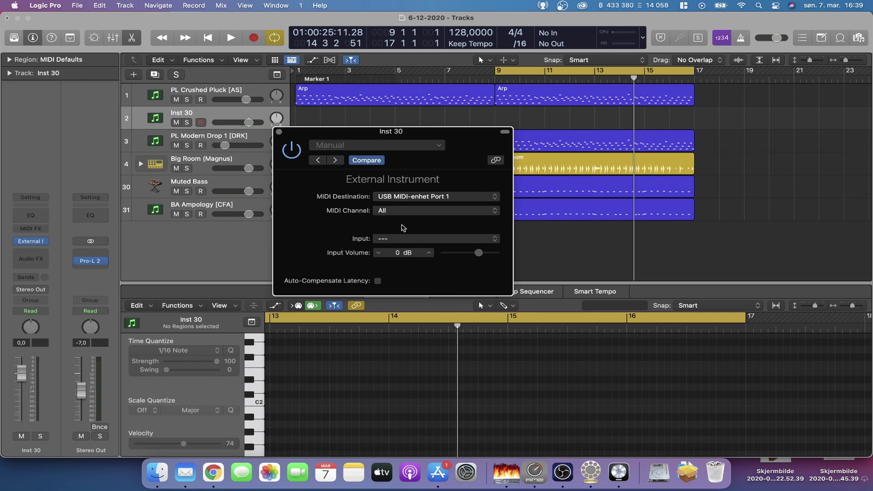
pyautogui.click(400, 241)
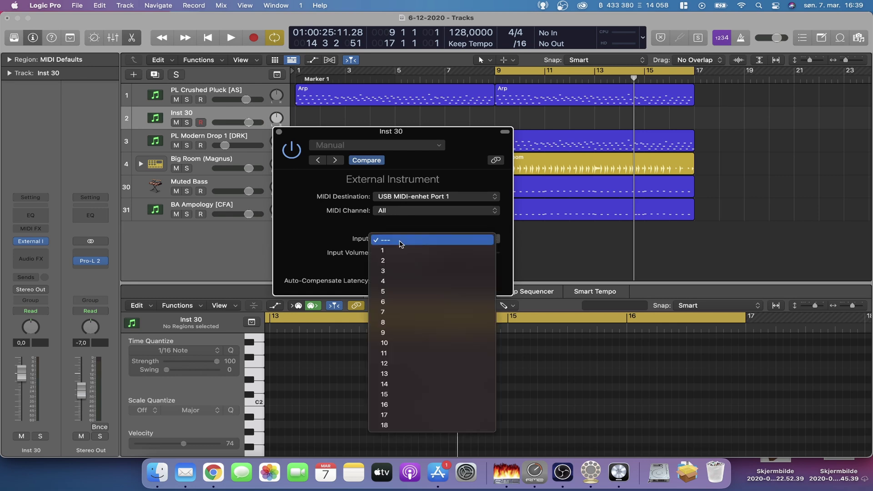
pyautogui.click(407, 291)
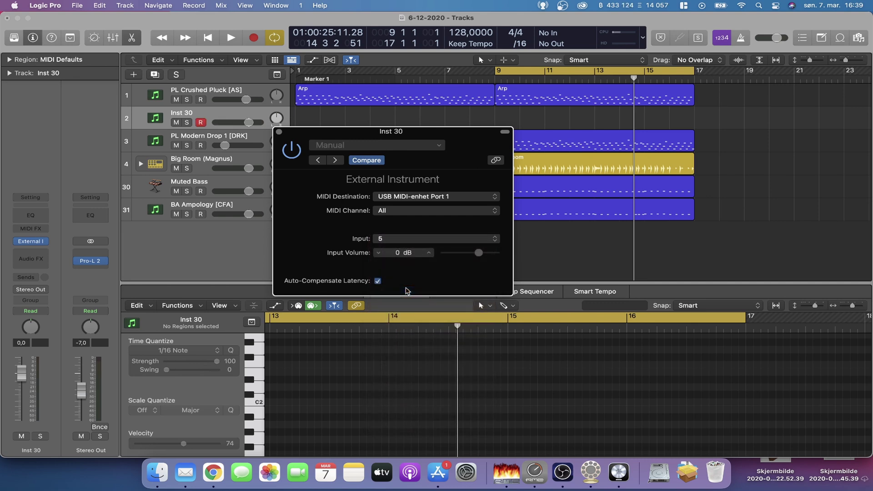
pyautogui.click(279, 132)
# Step: Solo the Inst 30 track and copy the Arp region at bar 9 from PL Modern Drop 1 onto it
pyautogui.click(187, 123)
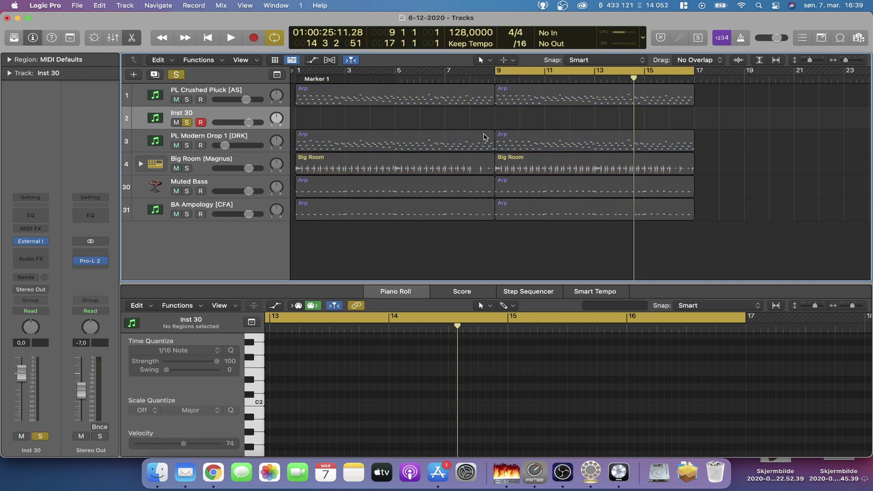
pyautogui.click(521, 140)
pyautogui.moveTo(537, 140); pyautogui.dragTo(537, 128)
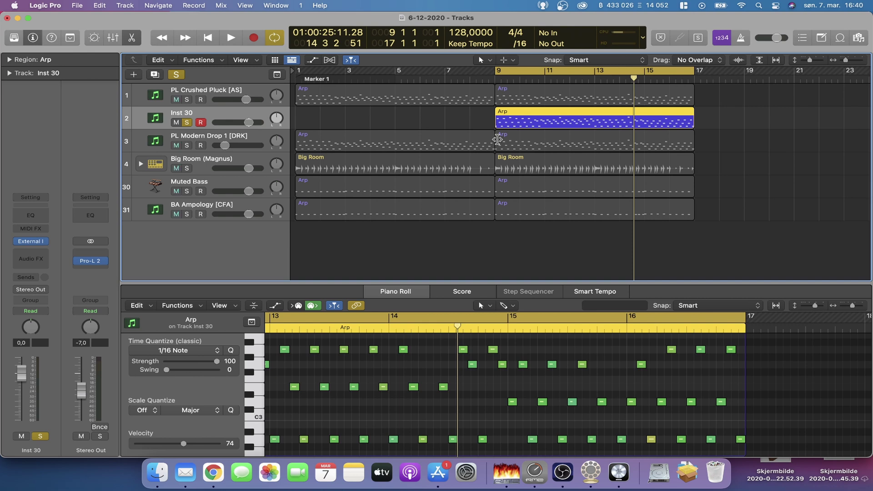
# Step: Listen to the soloed Inst 30 track playing the Arp region and stop playback
pyautogui.hotkey('shift', 'space')
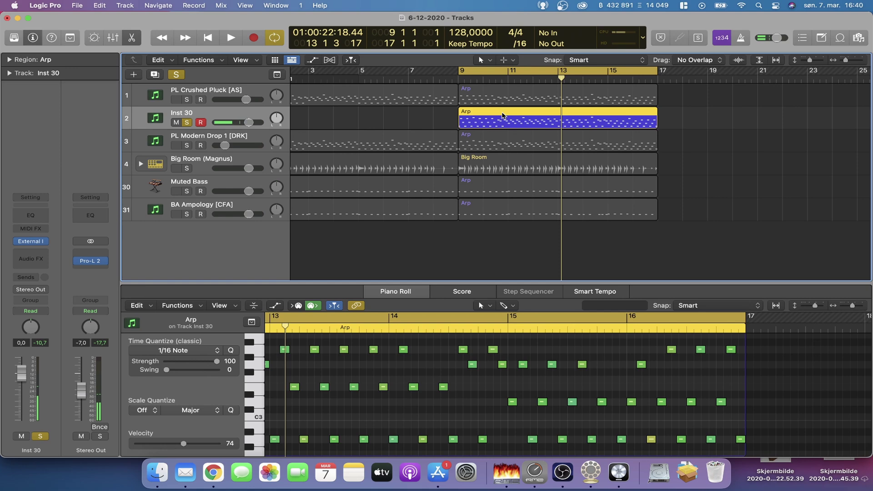
pyautogui.press('e')
pyautogui.press('e')
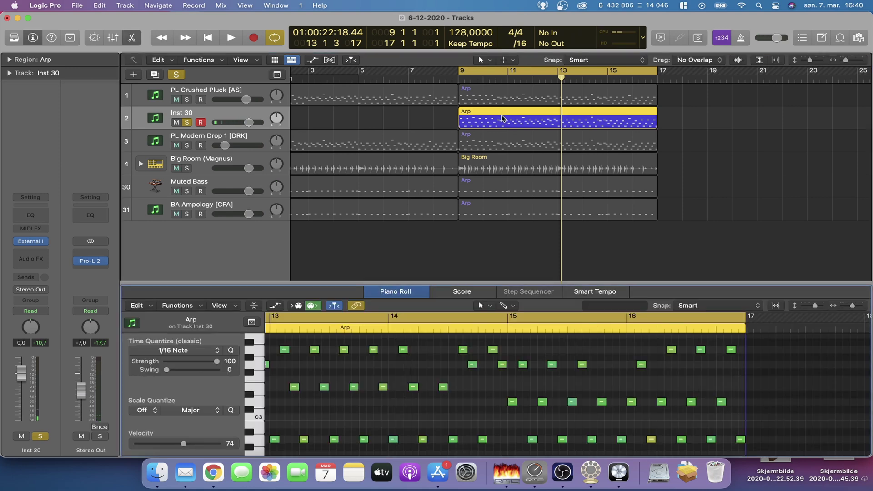
# Step: Transpose all notes of the Arp region on Inst 30 down one octave in the enlarged Piano Roll
pyautogui.moveTo(429, 282); pyautogui.dragTo(429, 164)
pyautogui.click(257, 297)
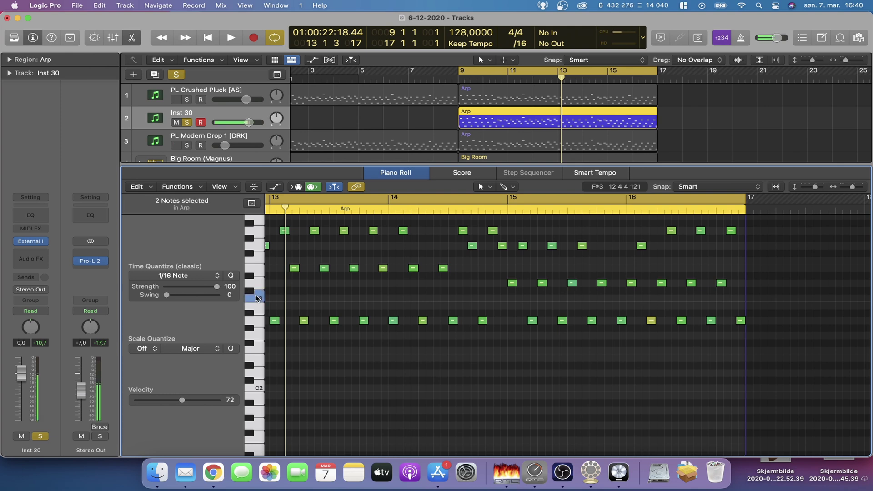
pyautogui.click(256, 390)
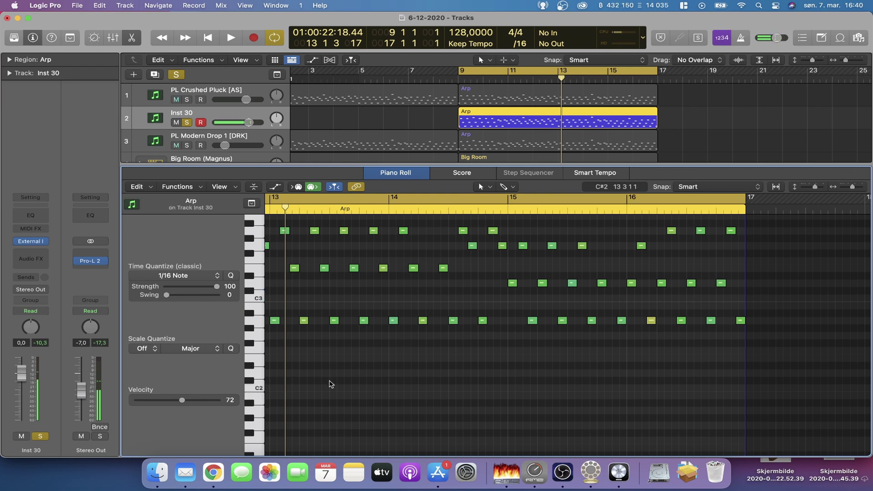
pyautogui.press('a')
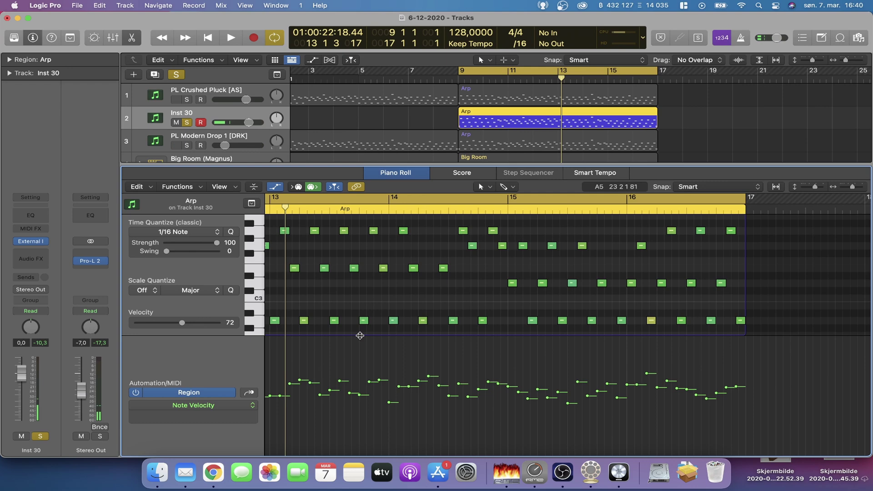
pyautogui.press('a')
pyautogui.press('super+a')
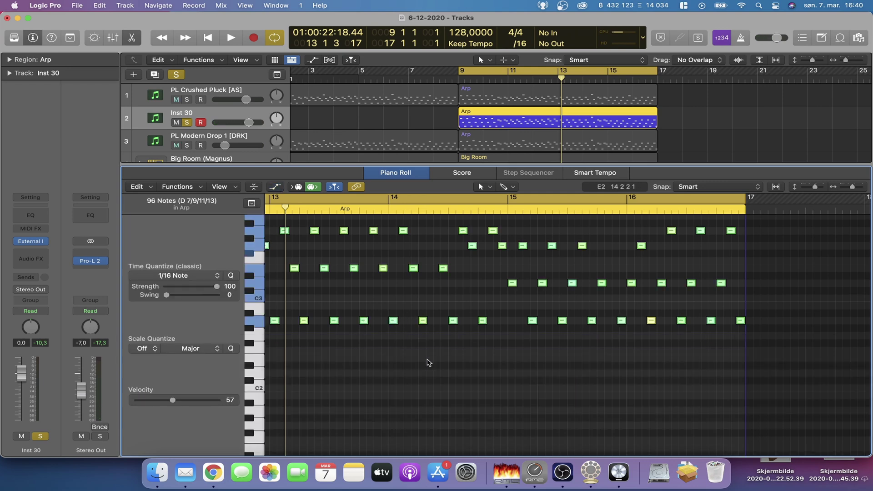
pyautogui.hscroll(-10, 409, 345)
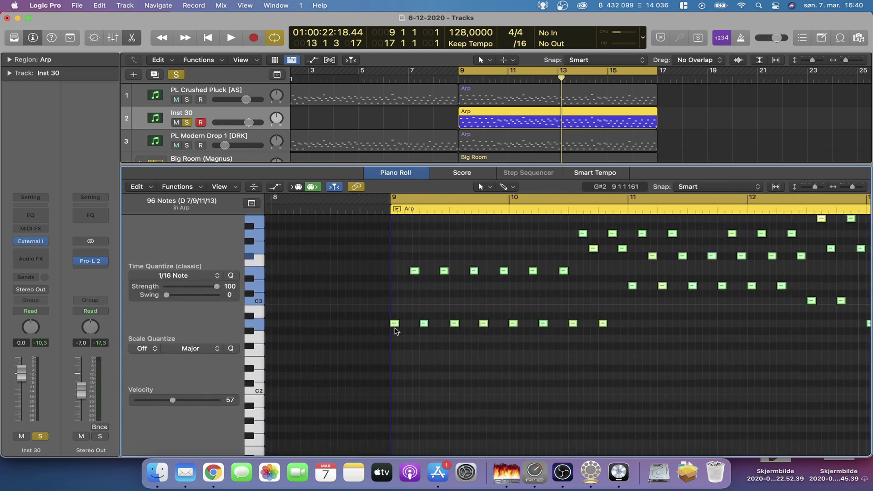
pyautogui.moveTo(394, 324); pyautogui.dragTo(396, 413)
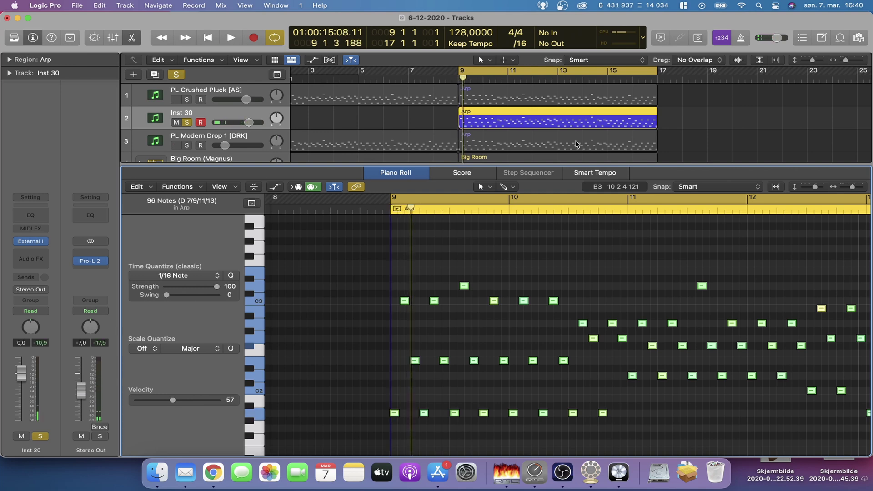
# Step: Play back the transposed Arp region on the soloed Inst 30 track and stop
pyautogui.press('space')
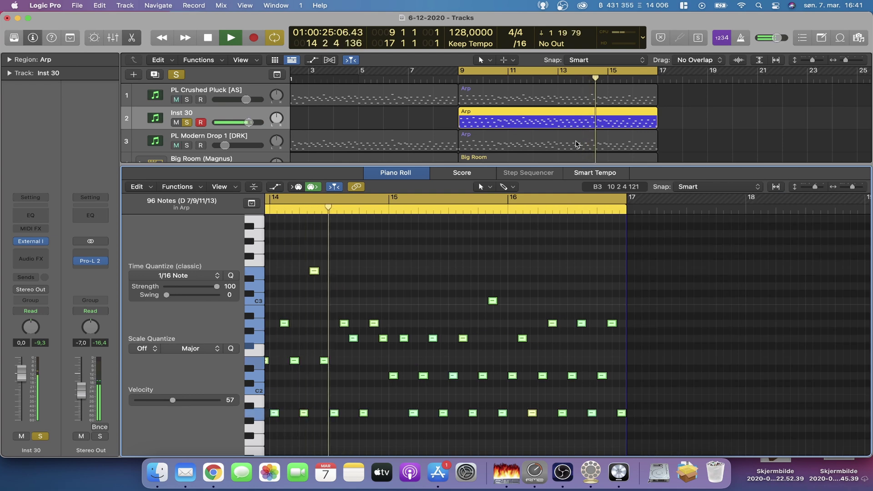
pyautogui.press('space')
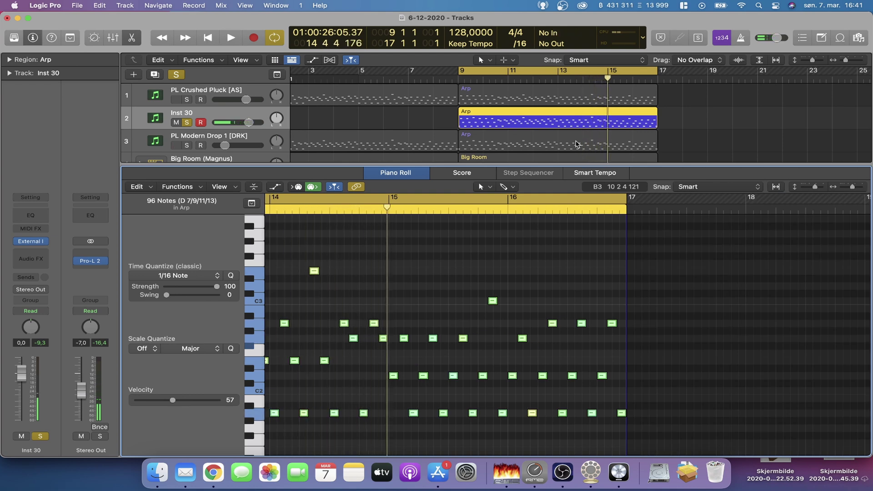
pyautogui.press('space')
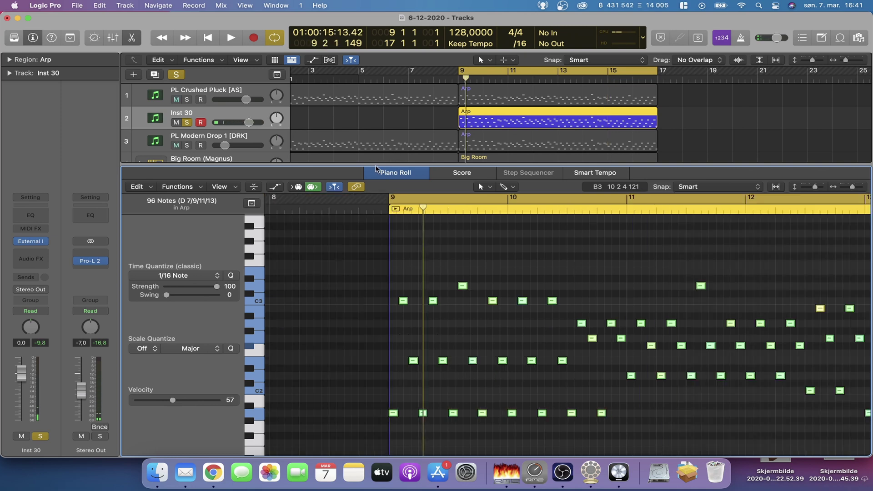
# Step: Copy the ValhallaSupermassive plug-in from PL Crushed Pluck to Inst 30 in the Mixer, and enlarge the track area after closing the plug-in window
pyautogui.moveTo(367, 162); pyautogui.dragTo(367, 195)
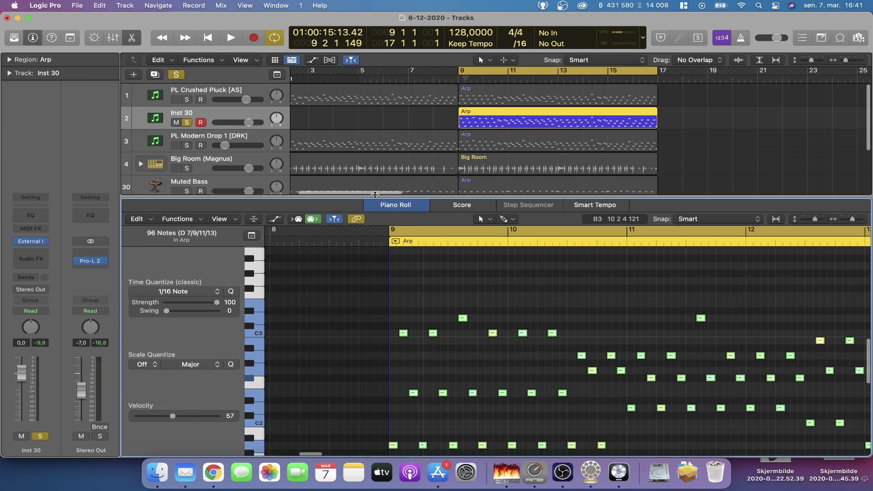
pyautogui.click(222, 92)
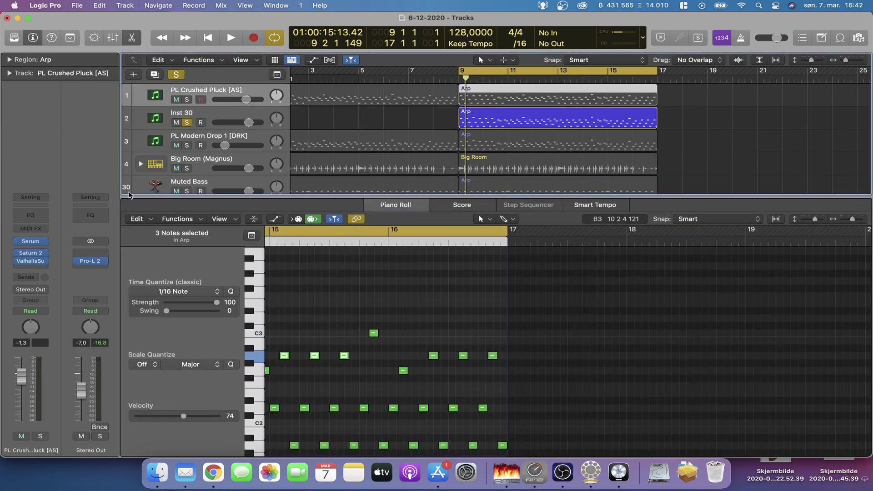
pyautogui.click(30, 262)
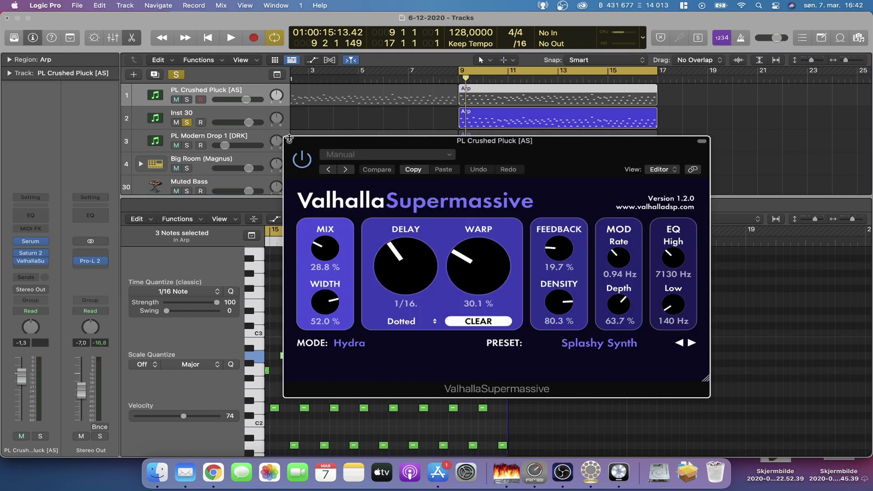
pyautogui.press('x')
pyautogui.press('space')
pyautogui.press('space')
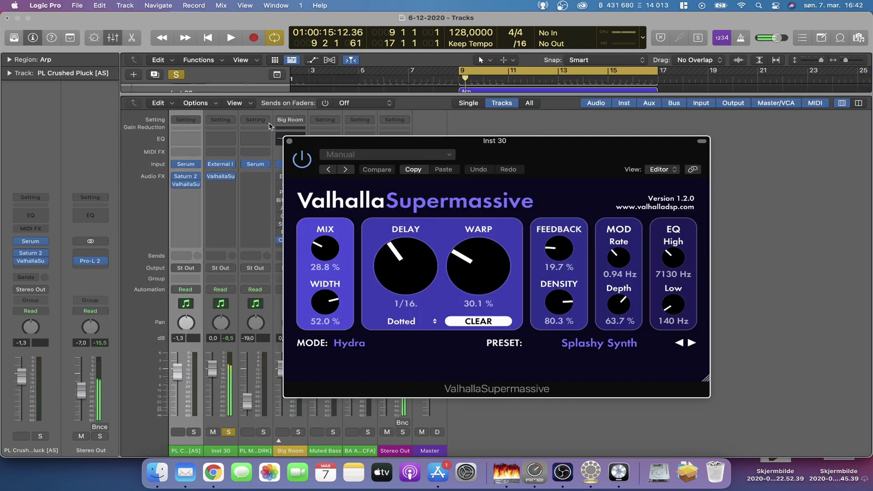
pyautogui.click(288, 142)
pyautogui.moveTo(373, 93); pyautogui.dragTo(377, 303)
# Step: Play the soloed Inst 30 track with its new effect and check the processing load in the Performance Meter
pyautogui.press('space')
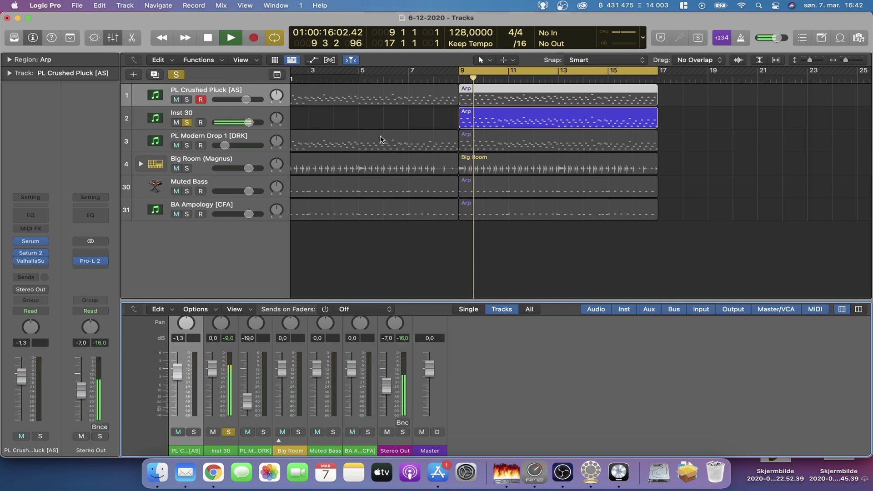
pyautogui.press('space')
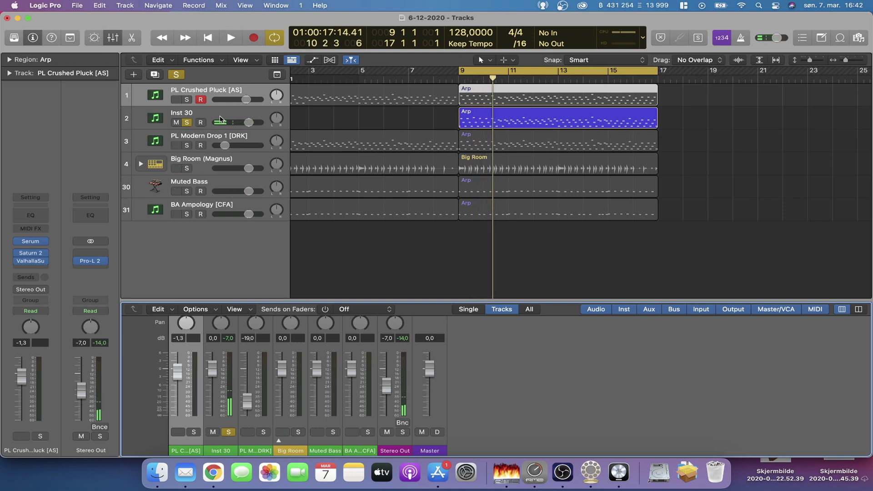
pyautogui.click(202, 114)
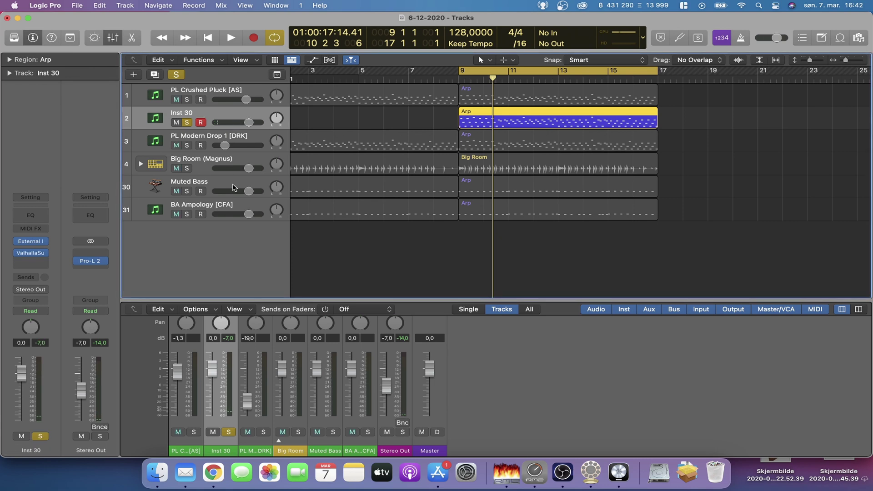
pyautogui.press('space')
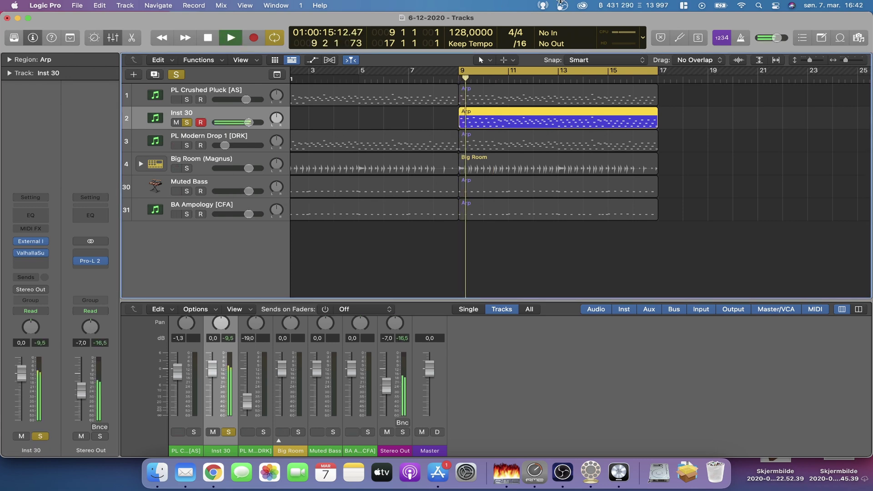
pyautogui.click(621, 34)
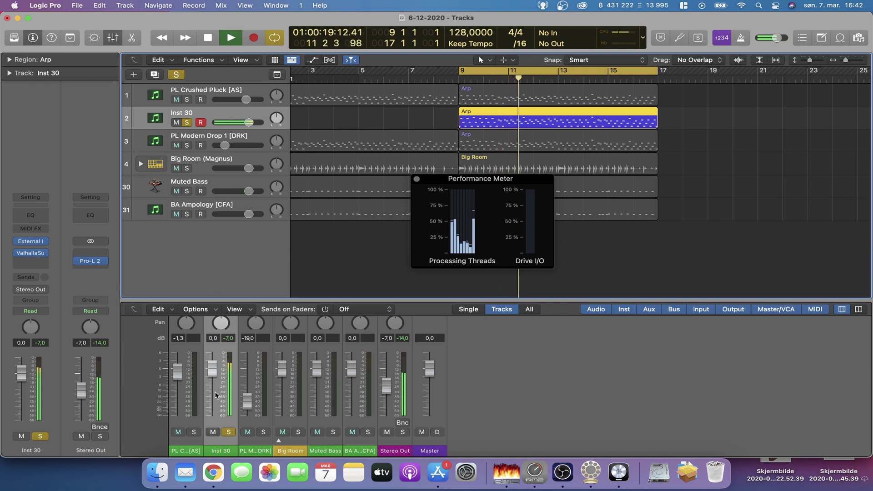
# Step: Set the ValhallaSupermassive mix on Inst 30 to 18.0 % and close the plug-in window
pyautogui.scroll(5, 217, 375)
pyautogui.scroll(4, 217, 375)
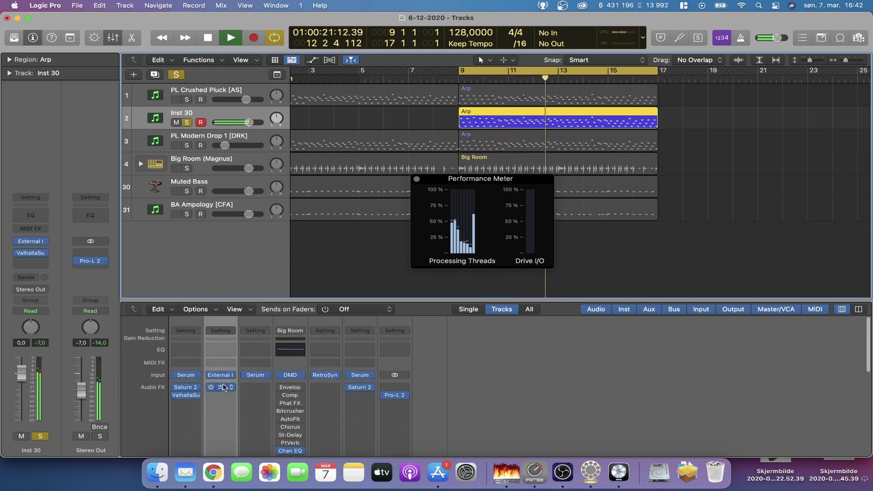
pyautogui.click(222, 389)
pyautogui.moveTo(533, 151); pyautogui.dragTo(371, 210)
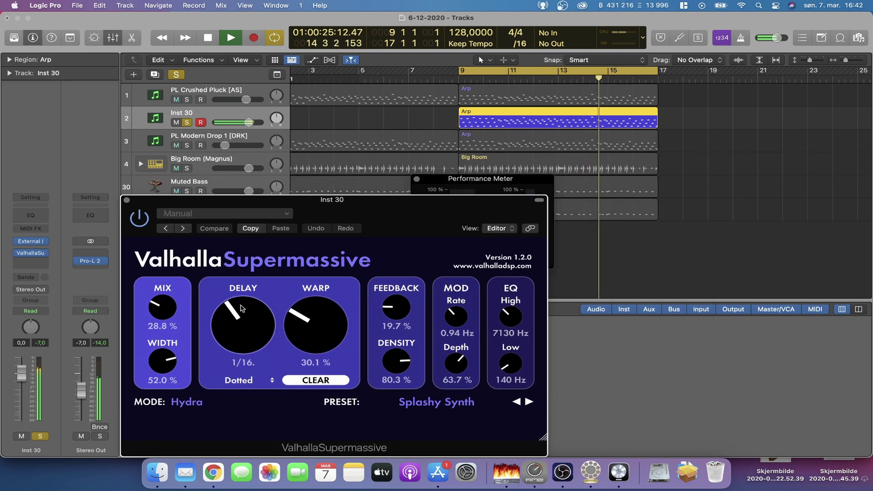
pyautogui.moveTo(161, 307); pyautogui.dragTo(162, 321)
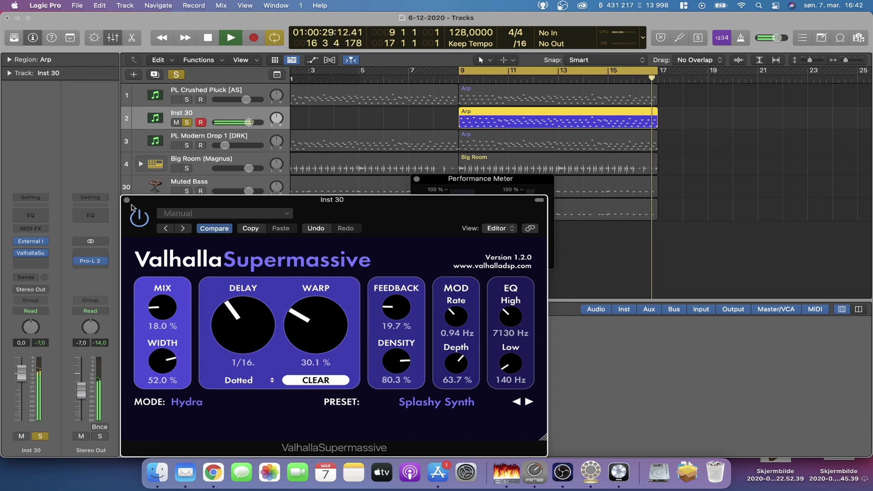
pyautogui.click(127, 200)
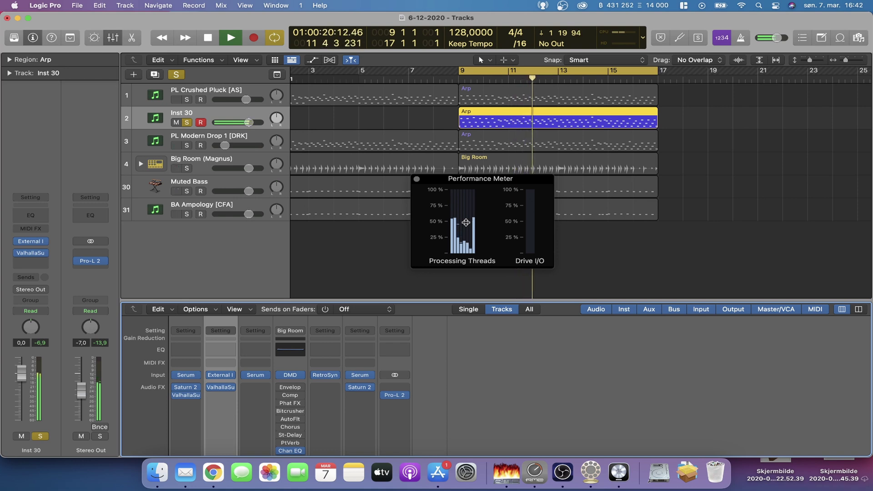
# Step: Solo PL Crushed Pluck together with Inst 30 and lower its volume to -5.0 dB during playback
pyautogui.press('space')
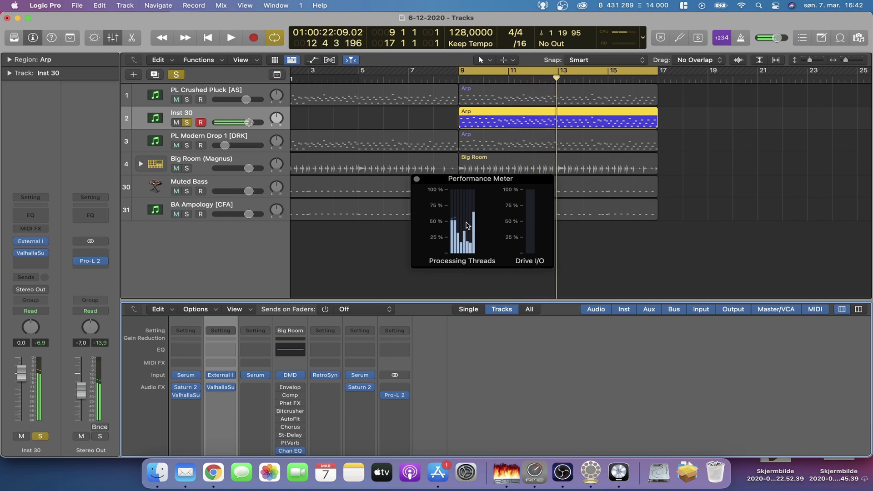
pyautogui.press('space')
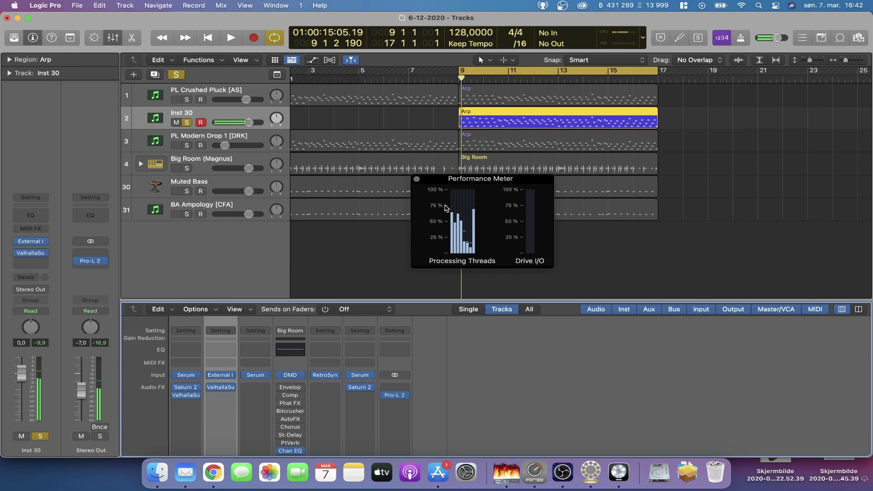
pyautogui.click(188, 102)
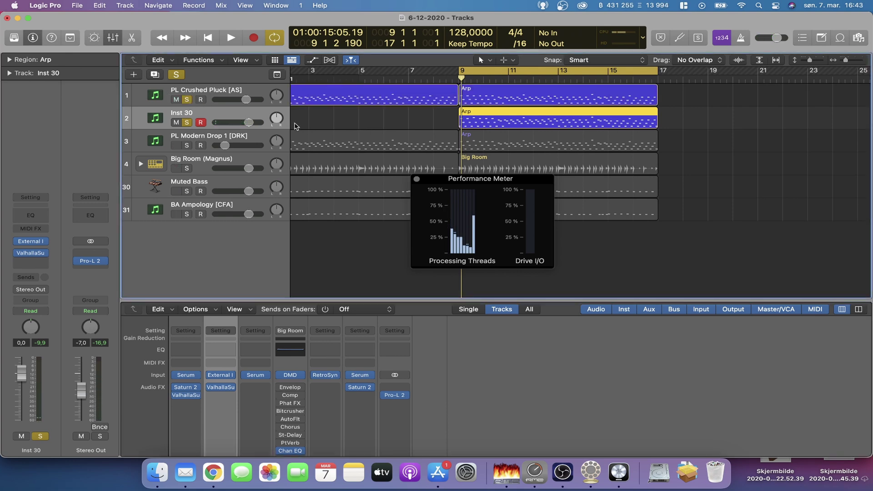
pyautogui.press('space')
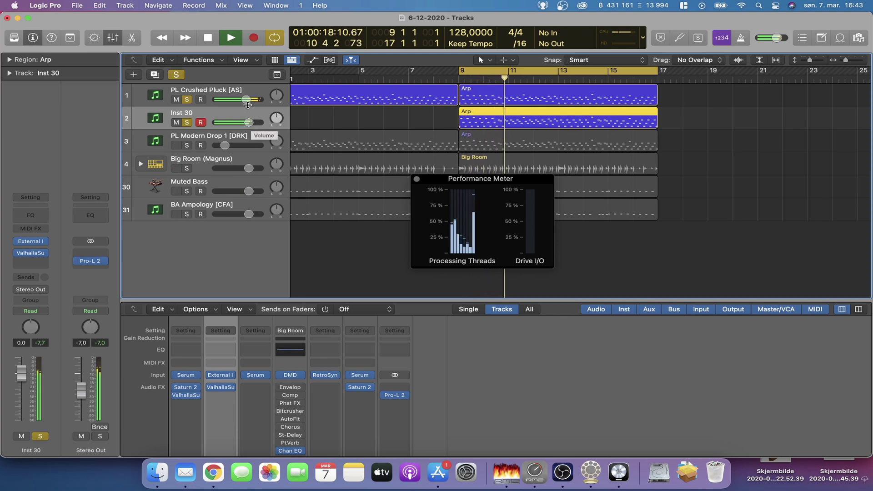
pyautogui.click(248, 105)
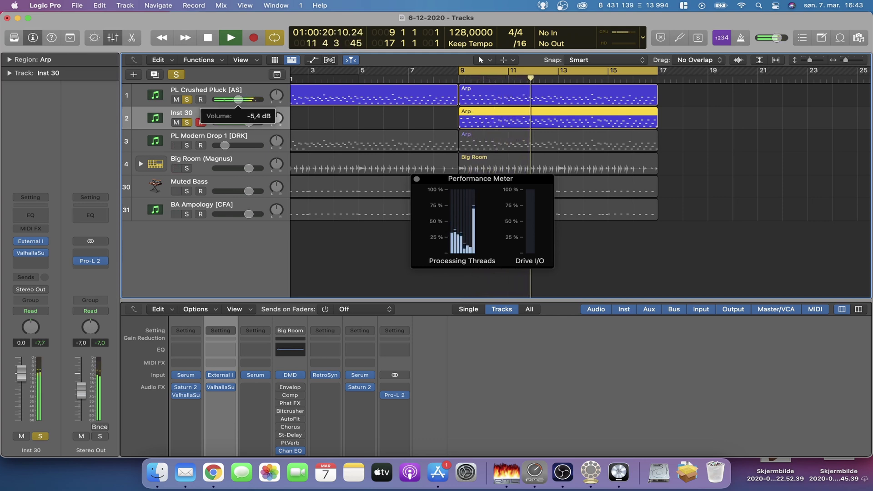
pyautogui.moveTo(248, 122); pyautogui.dragTo(256, 125)
# Step: Briefly add PL Modern Drop 1 to the solo, and clear all solos to hear the full mix
pyautogui.click(187, 145)
pyautogui.click(187, 146)
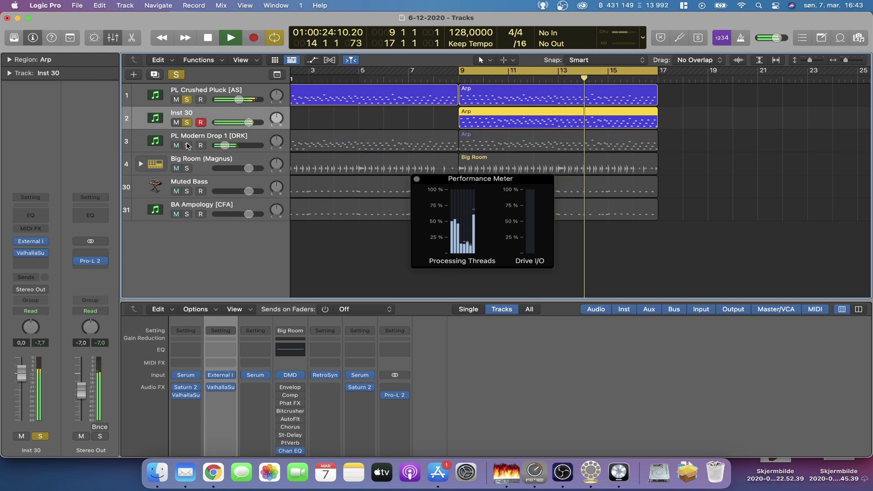
pyautogui.click(194, 101)
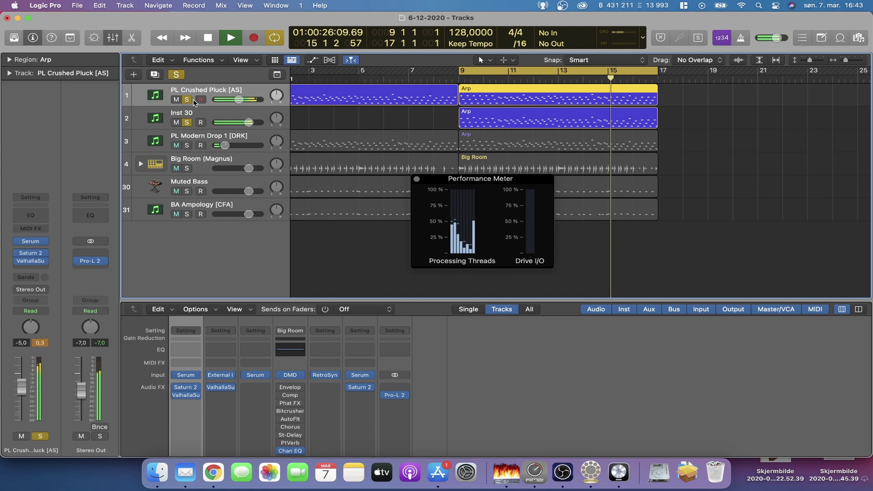
pyautogui.click(178, 75)
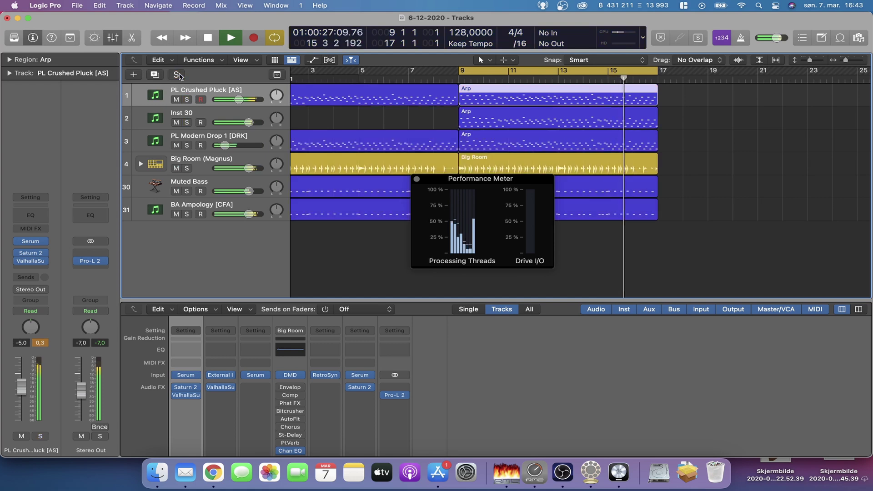
pyautogui.click(402, 133)
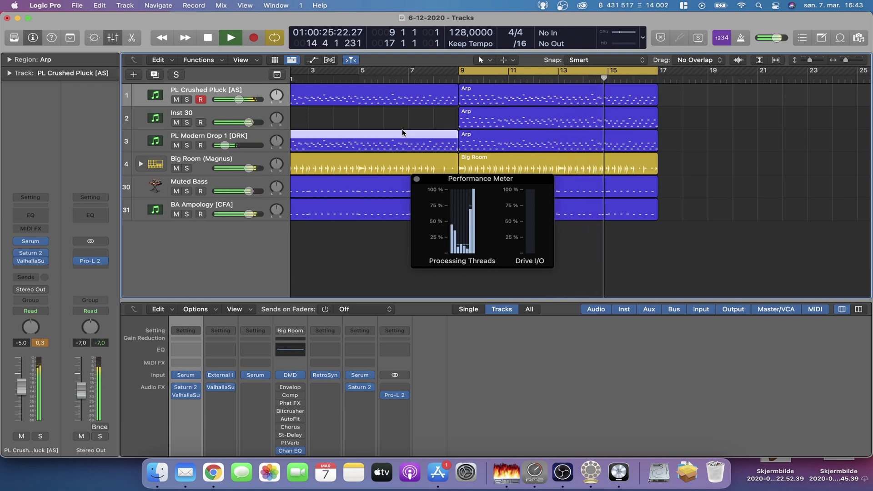
# Step: Solo Inst 30 and open its Arp region in the Piano Roll with the Performance Meter closed
pyautogui.click(187, 122)
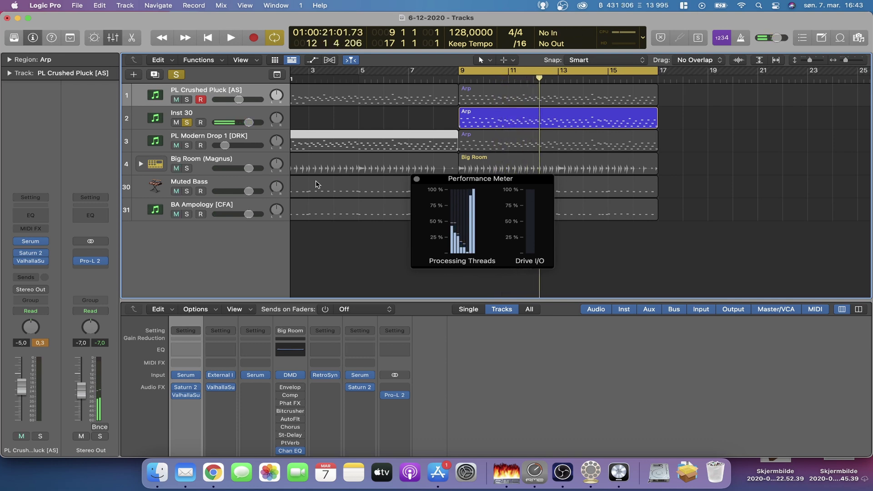
pyautogui.doubleClick(517, 120)
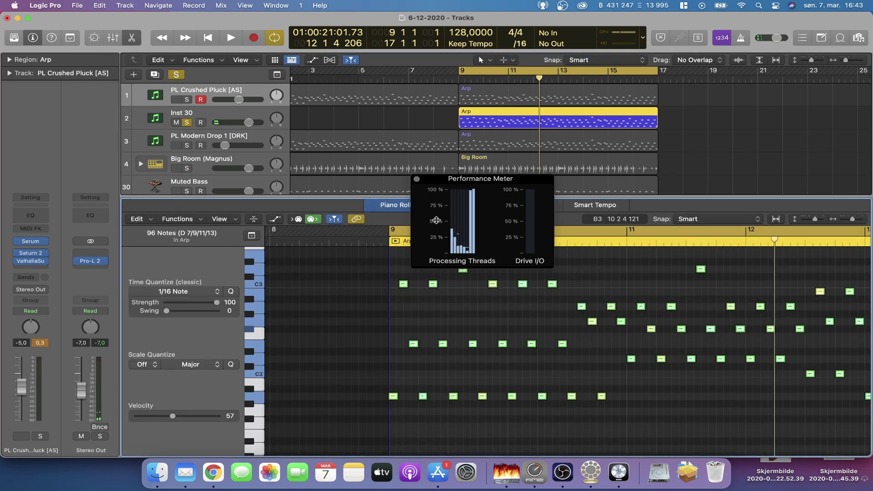
pyautogui.click(417, 182)
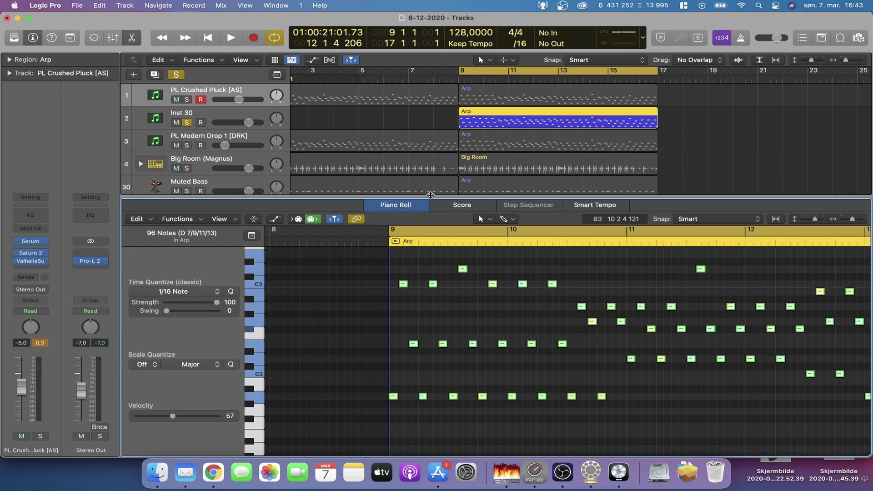
# Step: Delete the middle row of six notes in bars 9 and 10 of the Inst 30 Arp region
pyautogui.moveTo(431, 196); pyautogui.dragTo(430, 129)
pyautogui.hscroll(3, 481, 247)
pyautogui.moveTo(359, 260); pyautogui.dragTo(560, 309)
pyautogui.press('Delete')
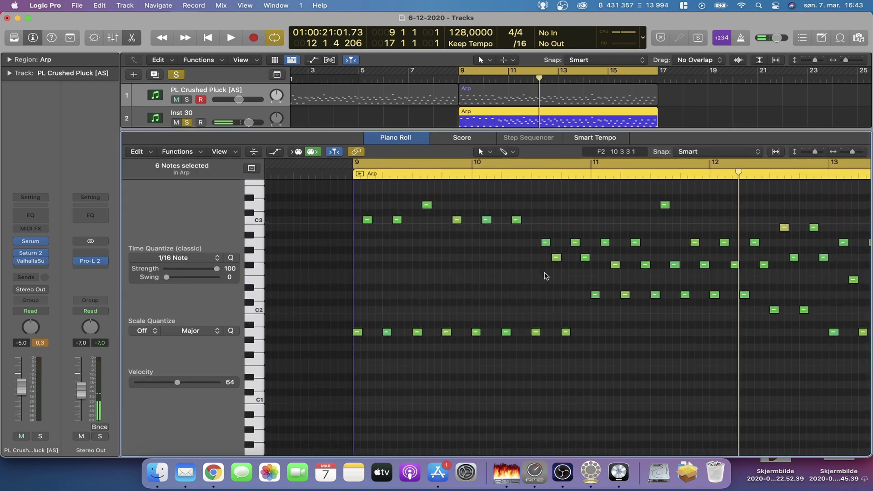
# Step: Delete the middle-row notes from bars 10 through 16 of the Inst 30 Arp region
pyautogui.moveTo(538, 258); pyautogui.dragTo(771, 282)
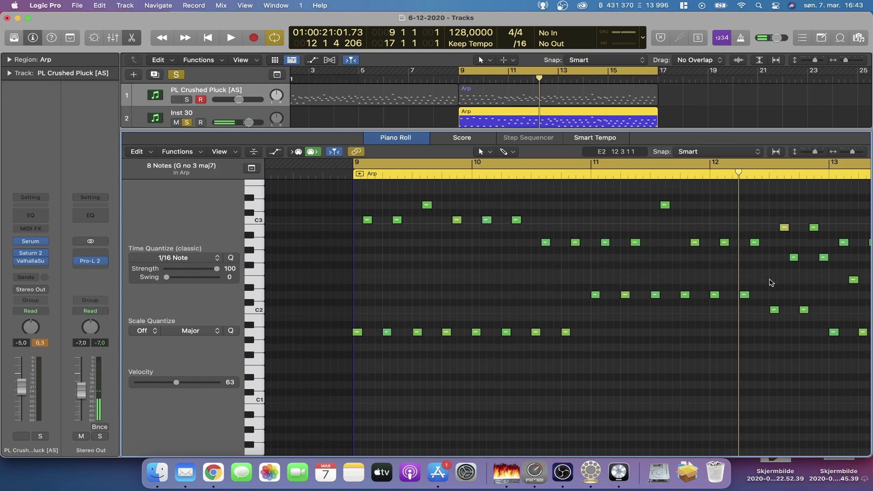
pyautogui.hscroll(10, 771, 282)
pyautogui.moveTo(455, 259); pyautogui.dragTo(672, 300)
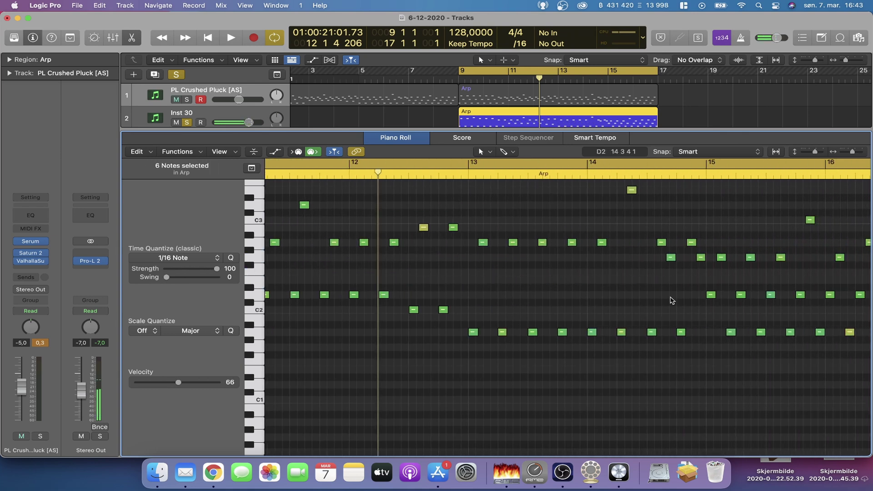
pyautogui.hscroll(5, 671, 300)
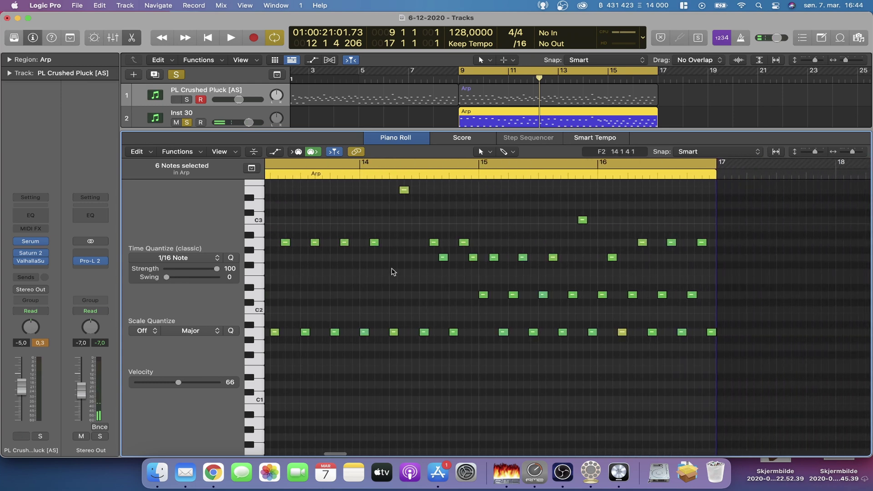
pyautogui.moveTo(577, 258); pyautogui.dragTo(578, 258)
pyautogui.moveTo(476, 293); pyautogui.dragTo(707, 322)
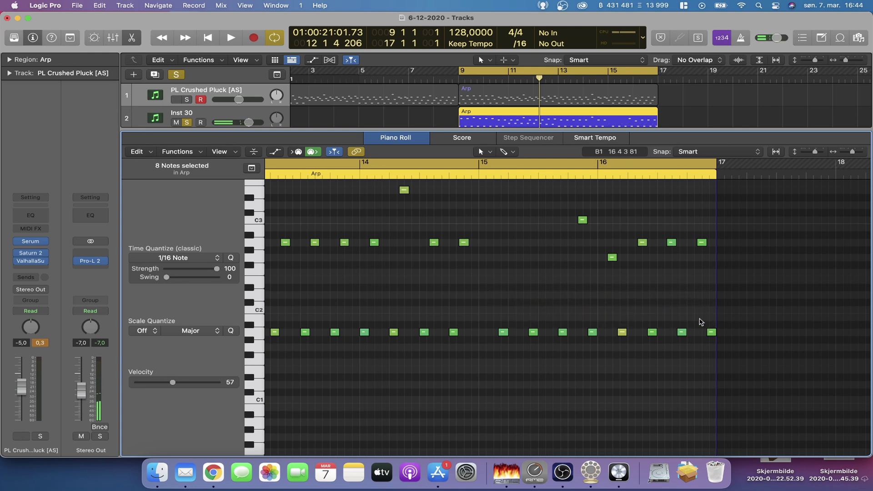
pyautogui.hscroll(-15, 584, 288)
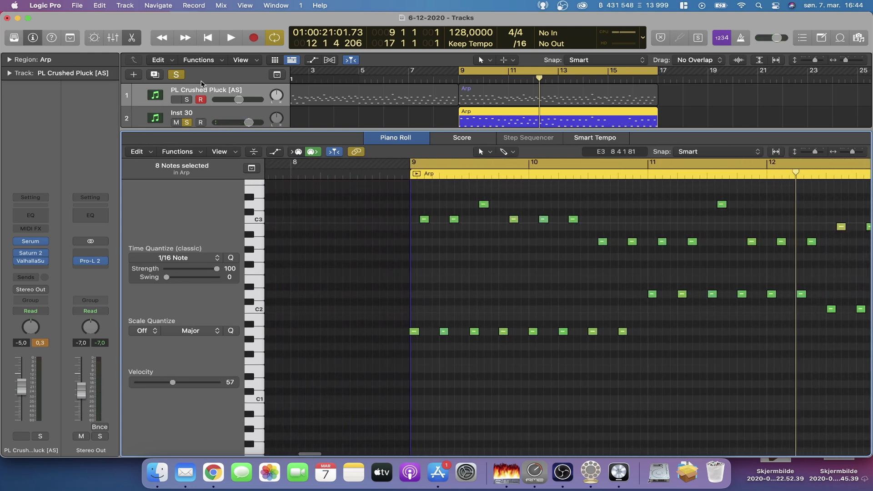
# Step: Play back the cycled Arp section with the track area enlarged, and select the Inst 30 track
pyautogui.click(237, 39)
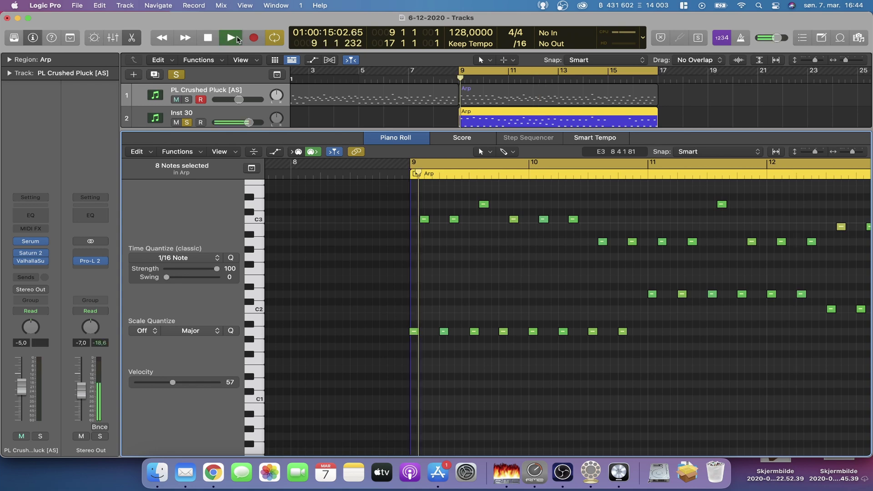
pyautogui.moveTo(596, 132); pyautogui.dragTo(597, 180)
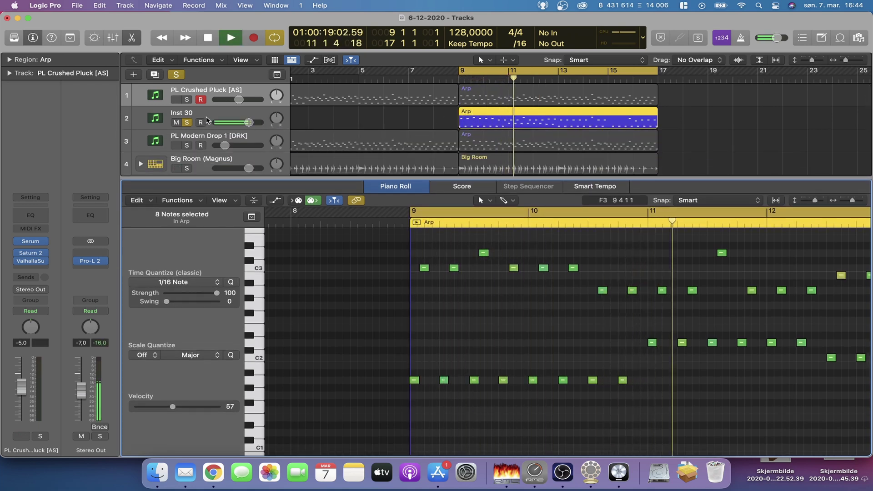
pyautogui.click(238, 116)
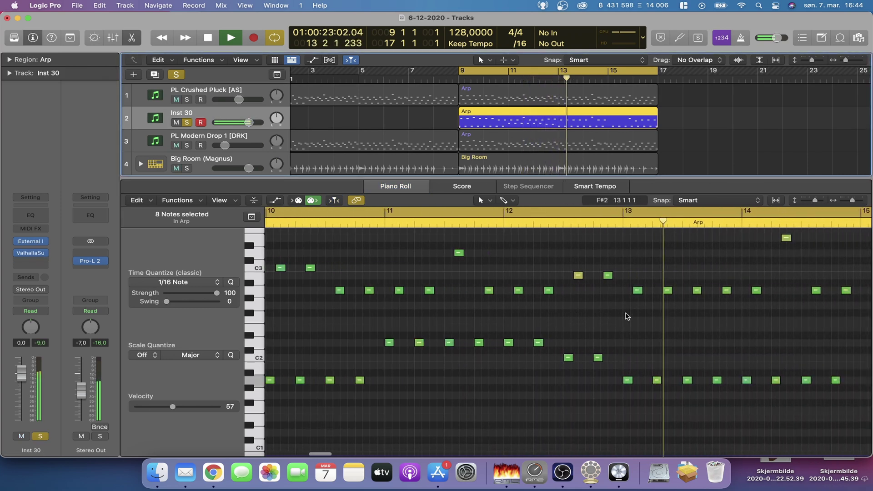
pyautogui.press('space')
pyautogui.hscroll(2, 628, 316)
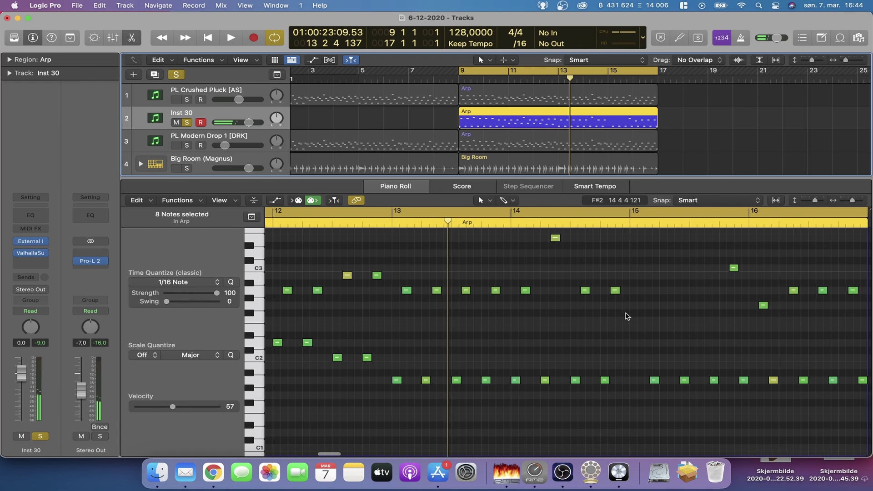
pyautogui.hotkey('shift', 'space')
# Step: Select all notes of the Inst 30 Arp region and lengthen them together slightly
pyautogui.press('super+a')
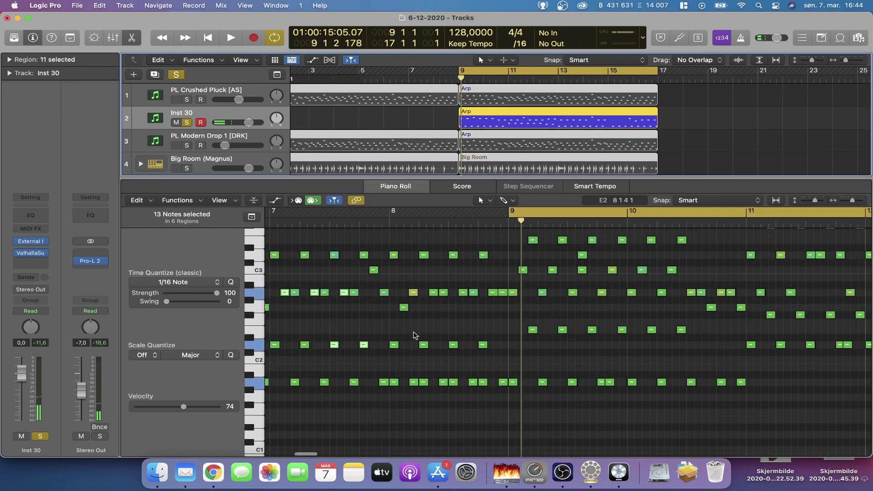
pyautogui.click(664, 162)
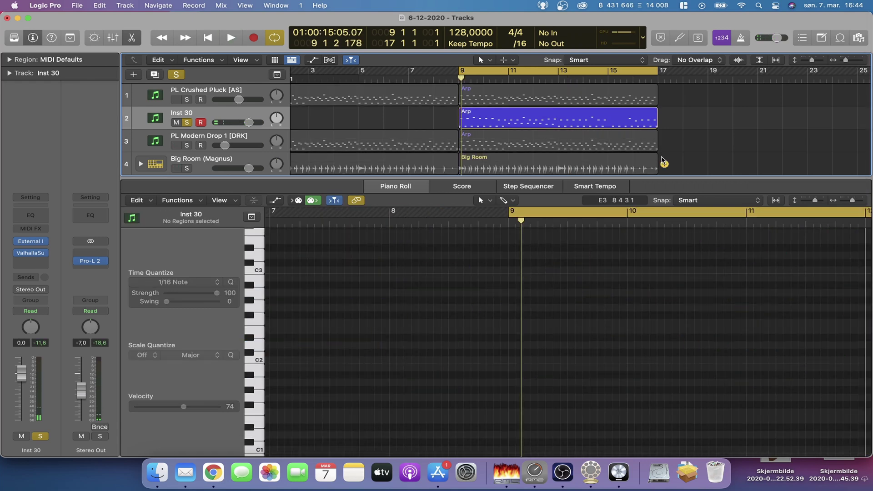
pyautogui.click(617, 119)
pyautogui.scroll(2, 371, 319)
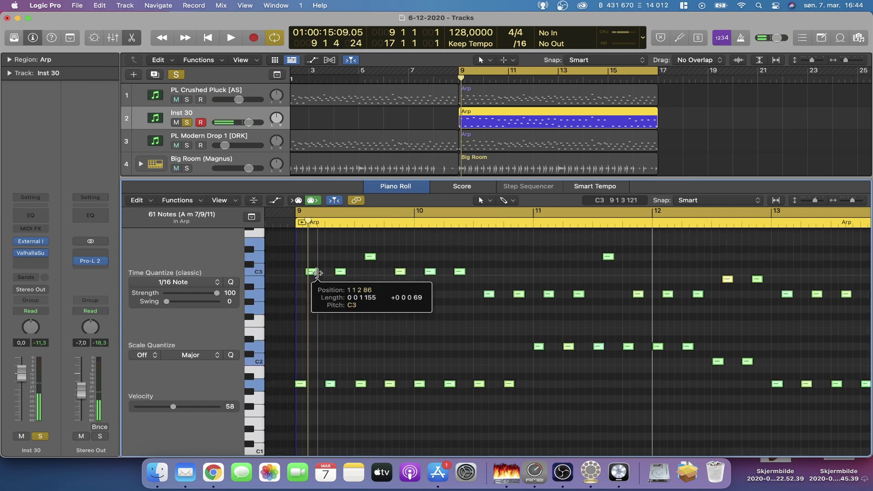
# Step: Listen to Inst 30 soloed together with the Big Room (Magnus) track, and stop playback
pyautogui.press('space')
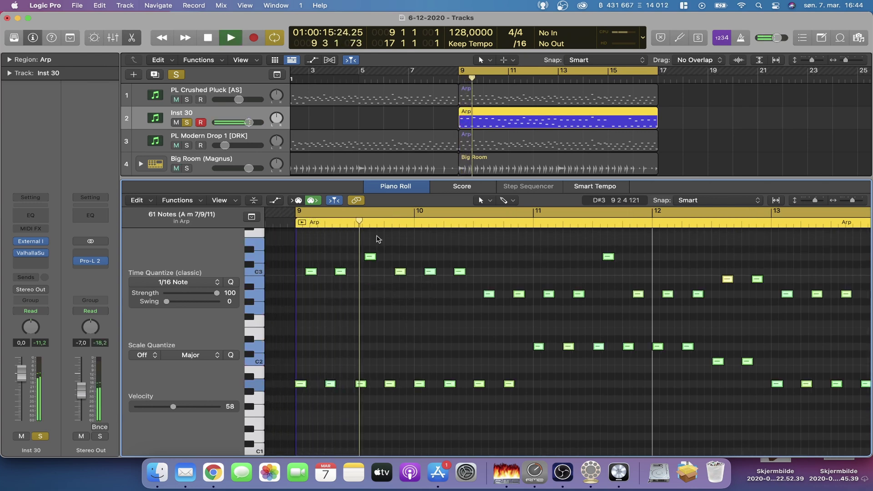
pyautogui.scroll(-1, 192, 167)
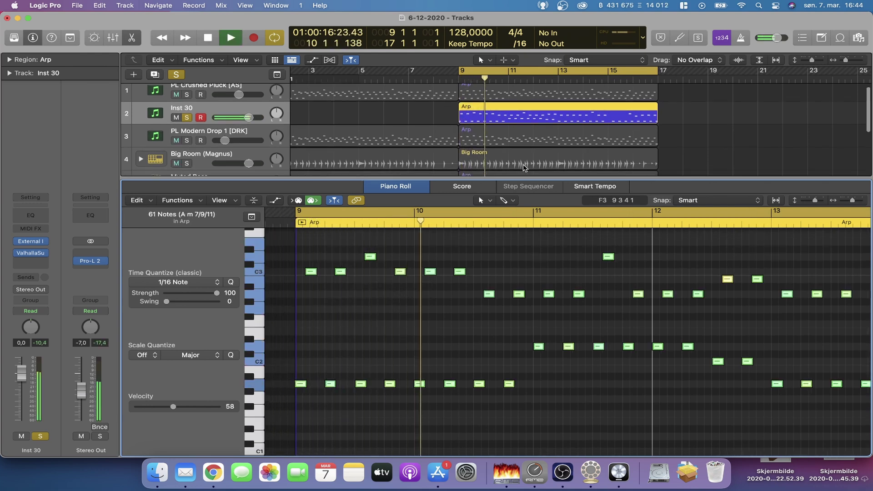
pyautogui.keyDown('shift'); pyautogui.click(192, 167); pyautogui.keyUp('shift')
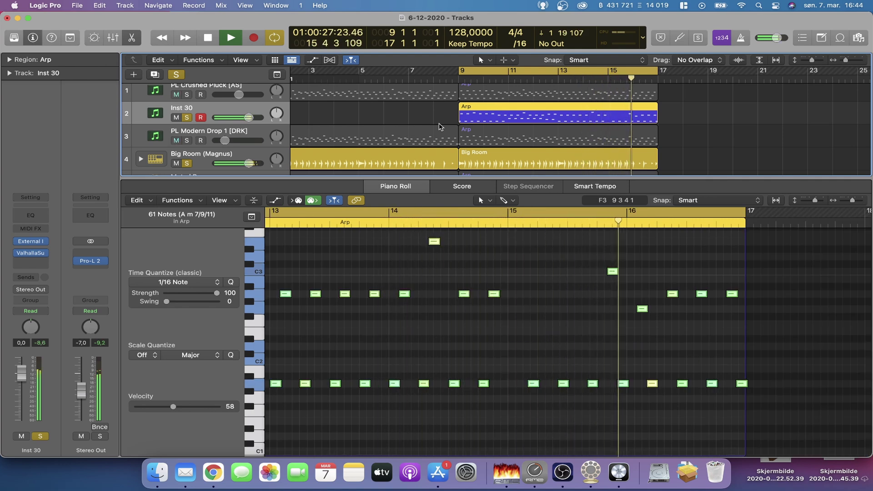
pyautogui.hscroll(1, 434, 126)
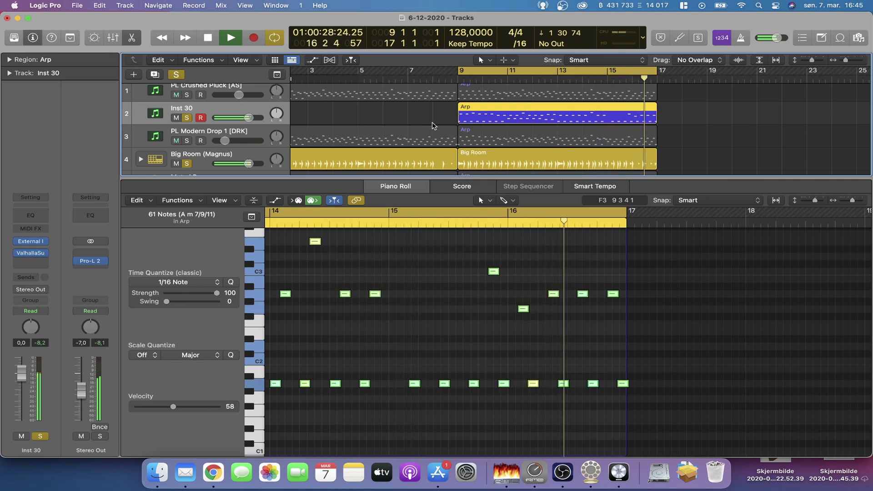
pyautogui.press('space')
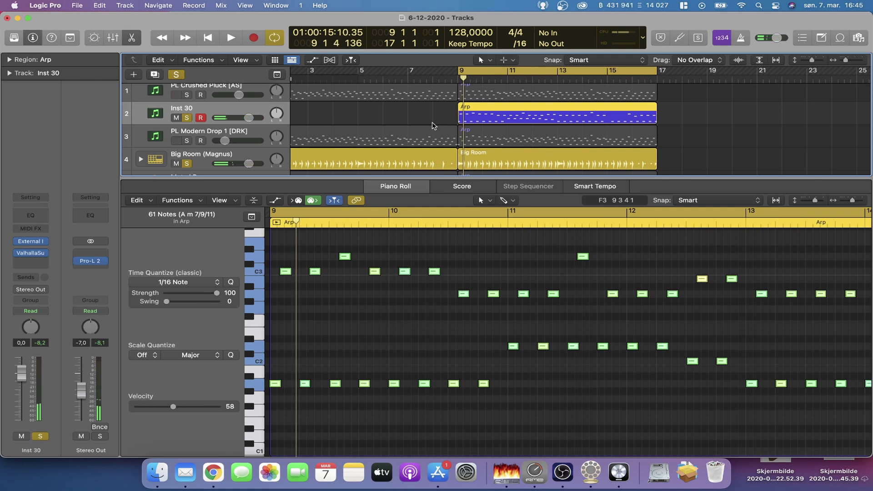
# Step: Set the audio I/O buffer size to 64 samples and change the process buffer range
pyautogui.press('super+comma')
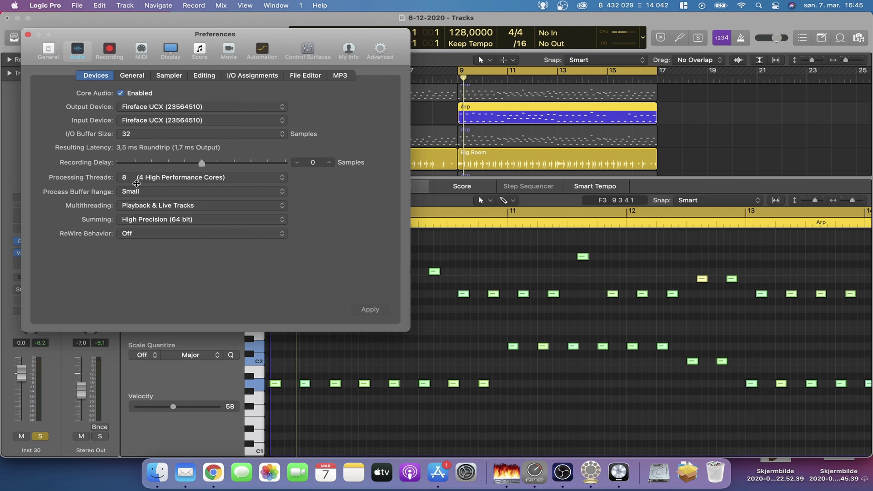
pyautogui.click(156, 137)
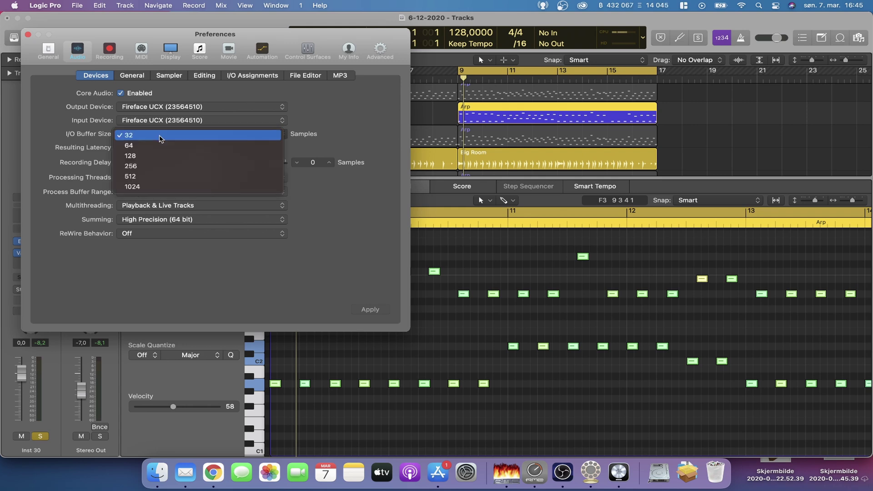
pyautogui.click(155, 146)
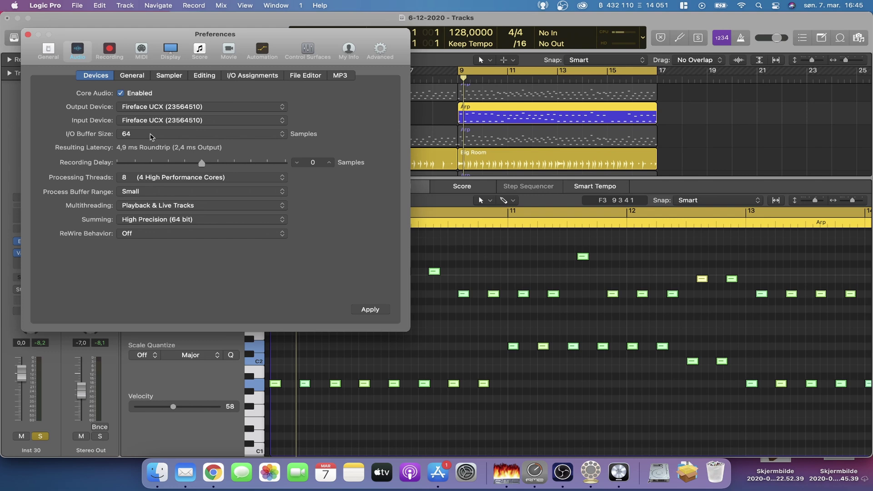
pyautogui.click(148, 191)
pyautogui.click(147, 203)
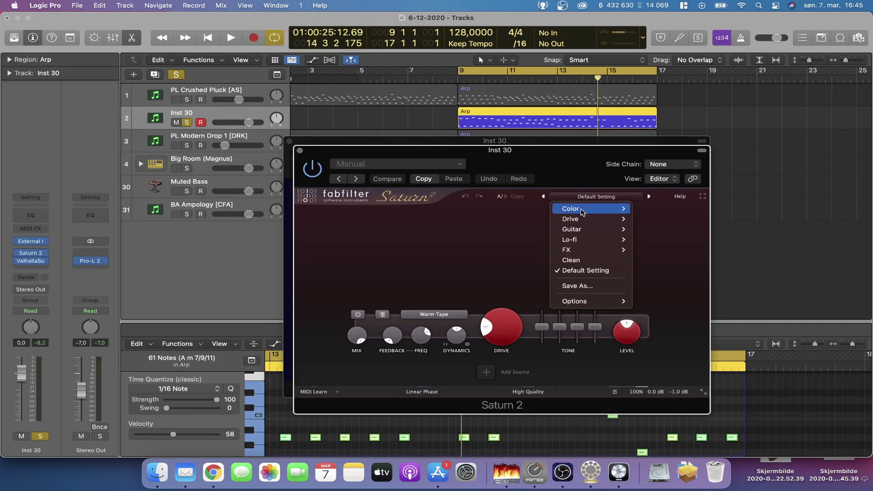
# Step: Load the Driven Tube Amp MdB preset in Saturn 2 on Inst 30 and adjust Band 2 Drive during playback, with the plug-in windows closed at the end
pyautogui.click(662, 254)
pyautogui.press('space')
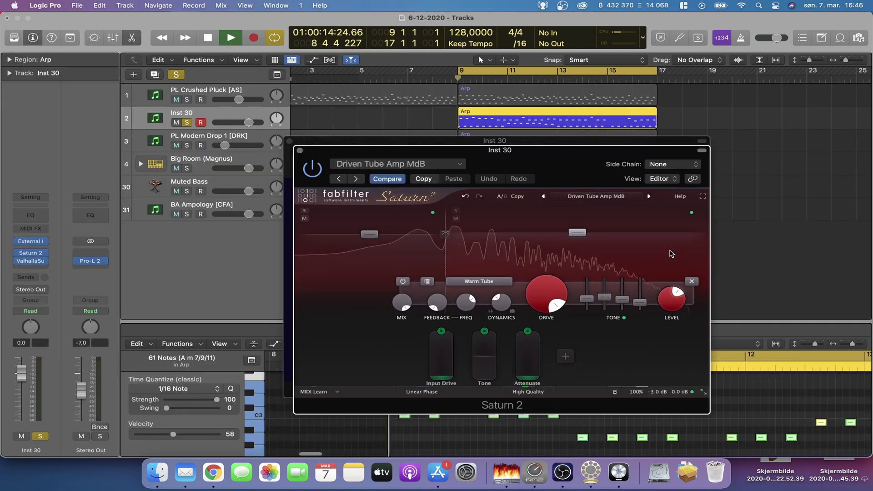
pyautogui.click(552, 293)
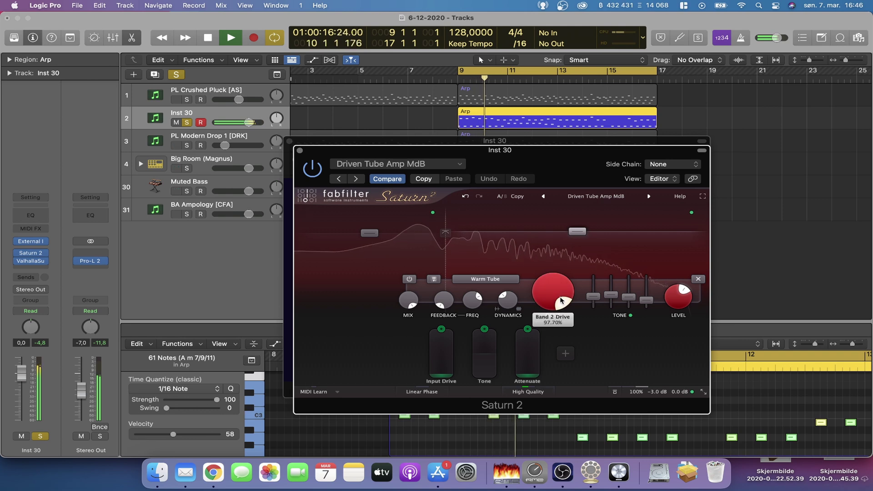
pyautogui.moveTo(561, 337); pyautogui.dragTo(563, 302)
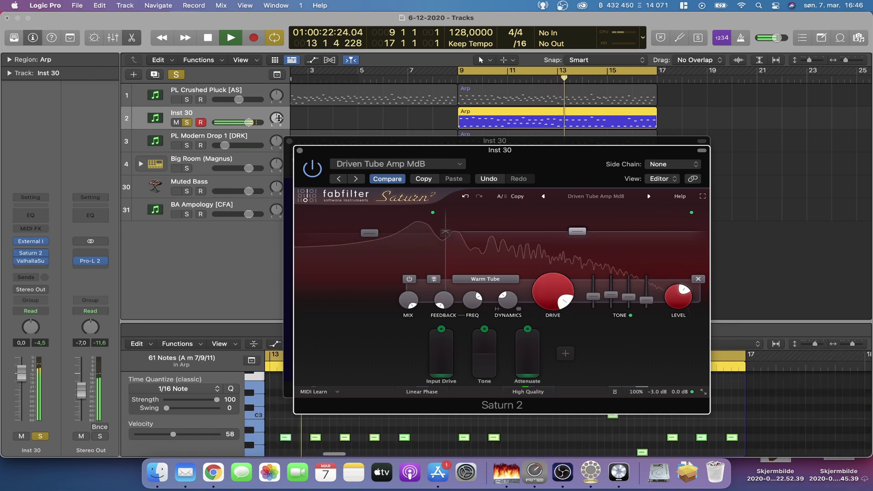
pyautogui.press('space')
pyautogui.click(301, 153)
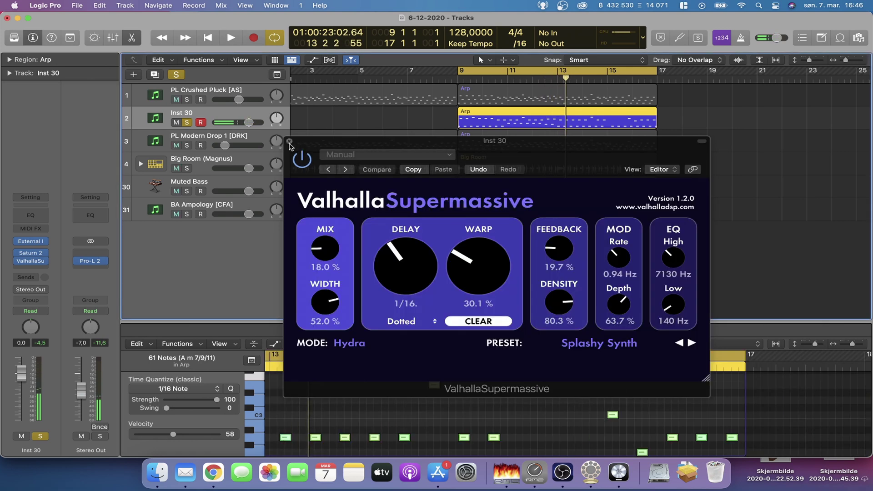
pyautogui.click(290, 142)
# Step: Add PL Crushed Pluck to the solo with Inst 30 during playback
pyautogui.press('space')
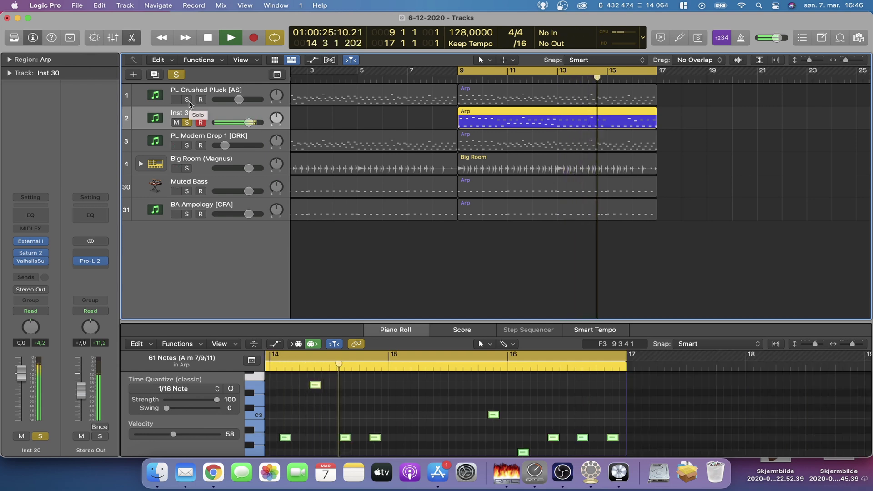
pyautogui.click(188, 99)
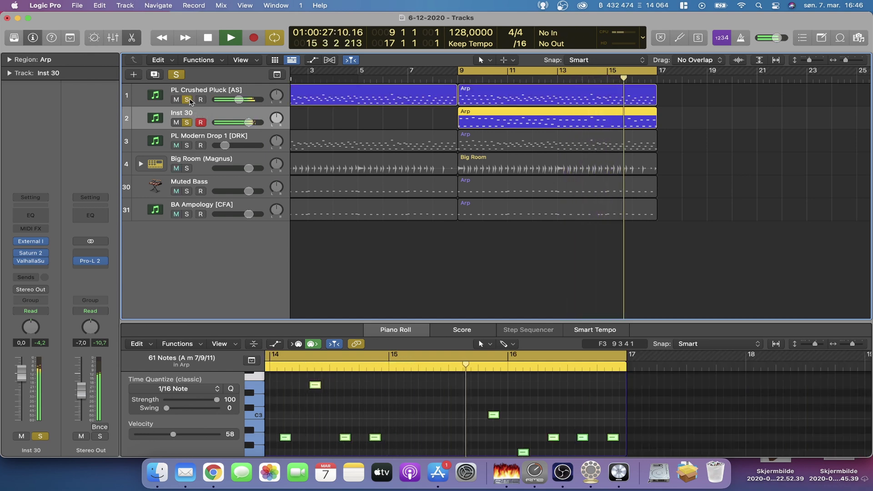
pyautogui.press('space')
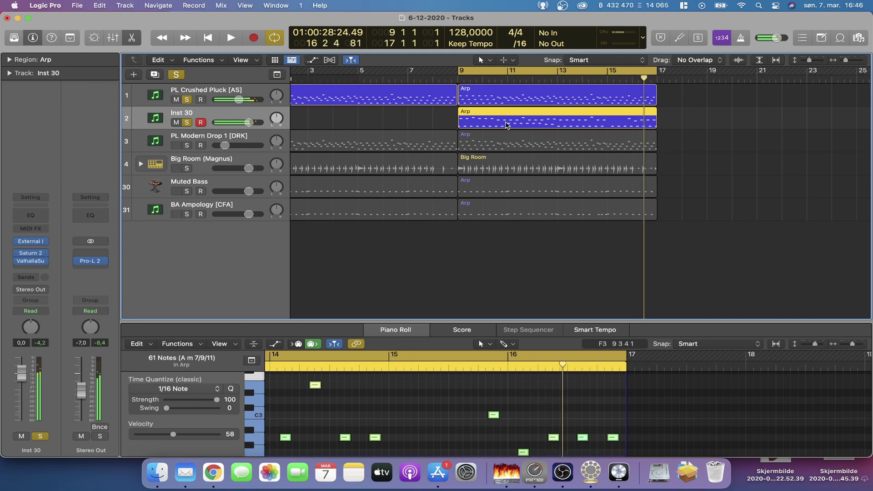
# Step: Replace the Inst 30 Arp region at bar 9 with a copy of the PL Crushed Pluck Arp region and play it
pyautogui.press('Delete')
pyautogui.click(503, 97)
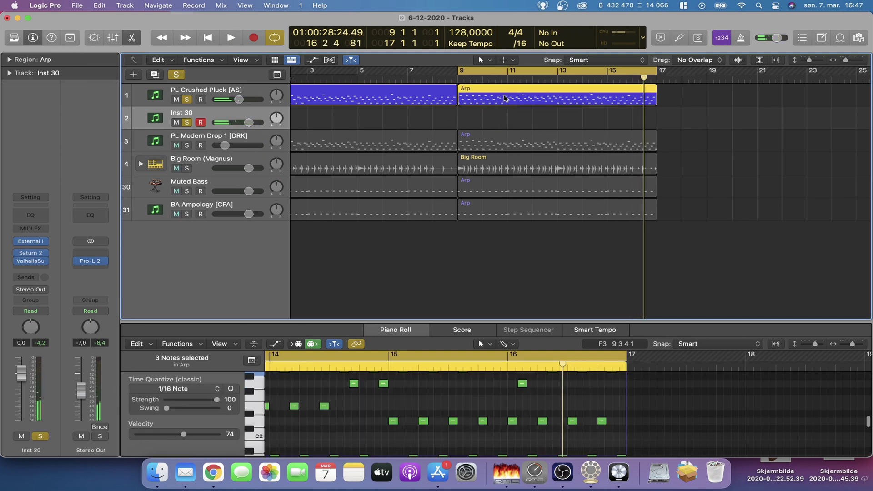
pyautogui.moveTo(504, 98); pyautogui.dragTo(505, 113)
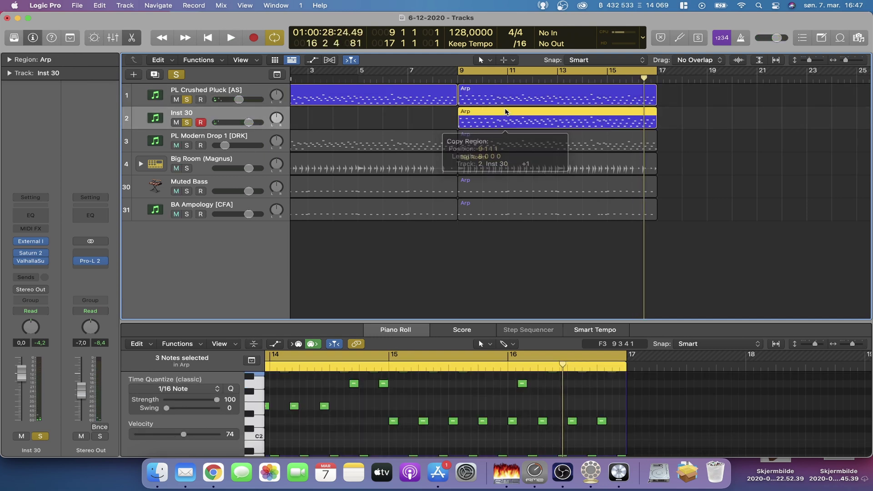
pyautogui.press('space')
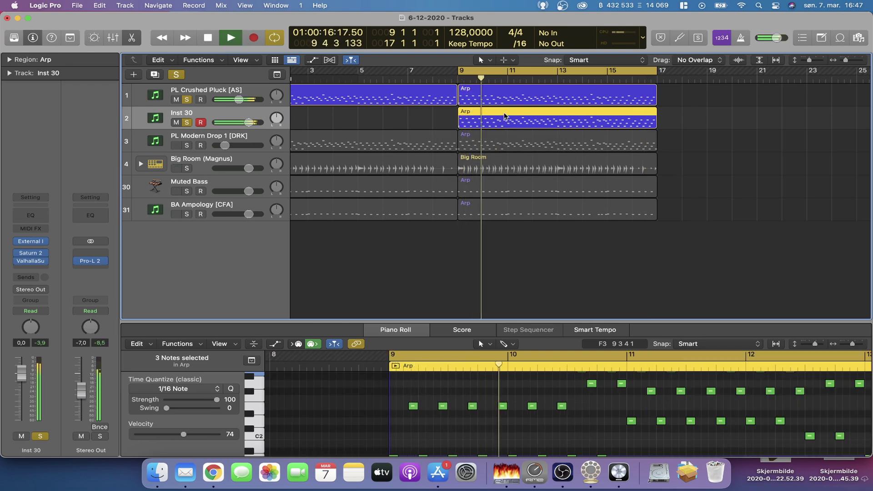
# Step: Enlarge the Piano Roll and delete the middle row of six notes in bars 9 and 10 of the copied region
pyautogui.press('e')
pyautogui.press('e')
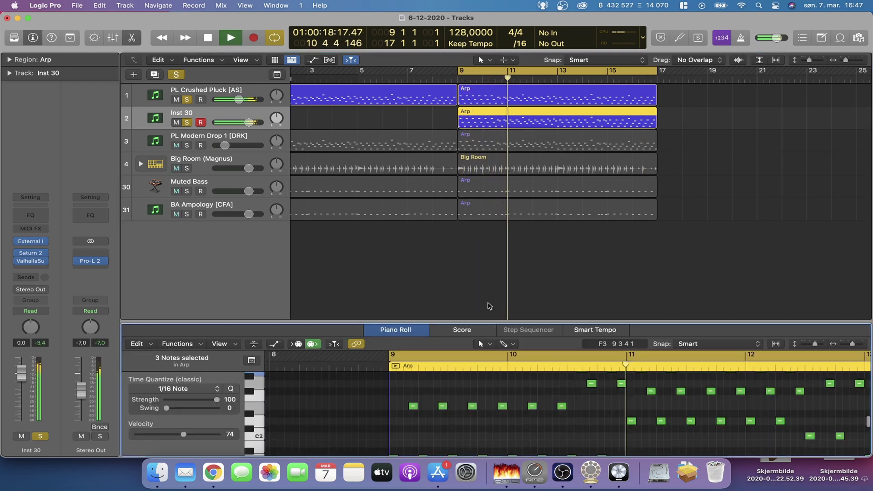
pyautogui.moveTo(485, 320); pyautogui.dragTo(486, 120)
pyautogui.scroll(5, 535, 332)
pyautogui.press('space')
pyautogui.press('space')
pyautogui.press('space')
pyautogui.moveTo(393, 291); pyautogui.dragTo(569, 327)
pyautogui.press('Delete')
pyautogui.press('space')
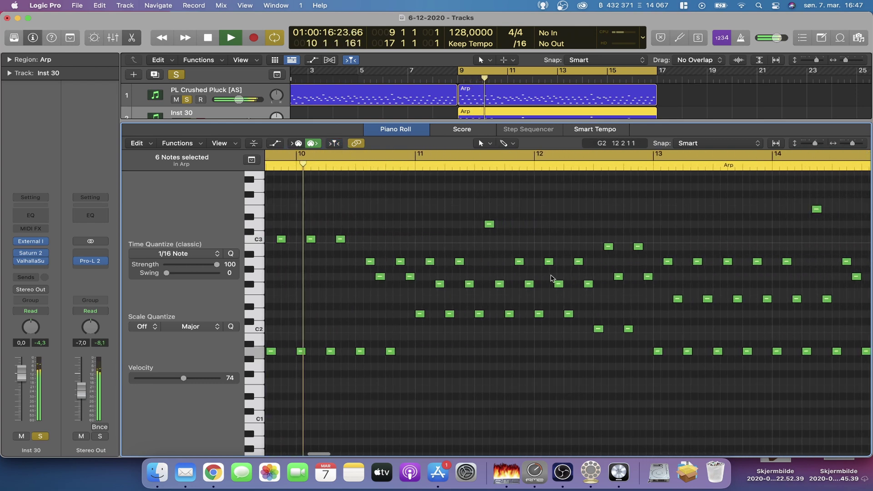
# Step: Thin out the copied Inst 30 Arp region by deleting its middle notes from bars 10 through 16 during playback
pyautogui.moveTo(347, 274); pyautogui.dragTo(831, 310)
pyautogui.press('Delete')
pyautogui.press('Delete')
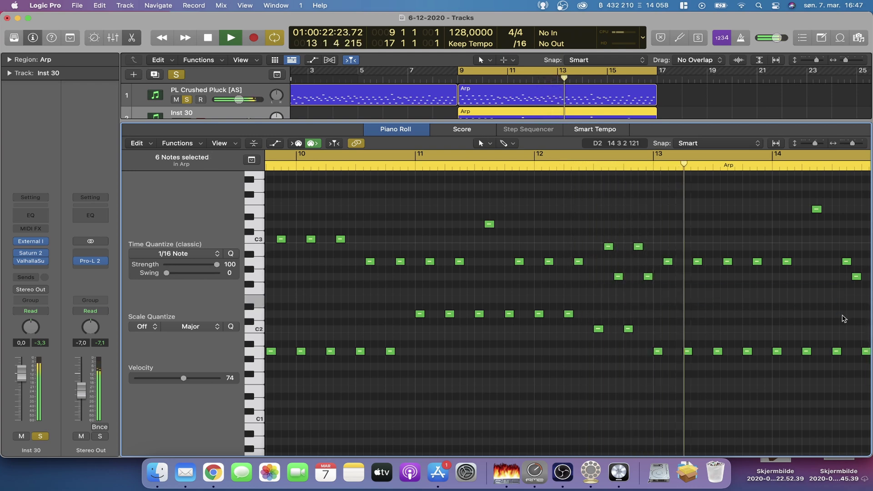
pyautogui.moveTo(658, 292); pyautogui.dragTo(610, 273)
pyautogui.press('Delete')
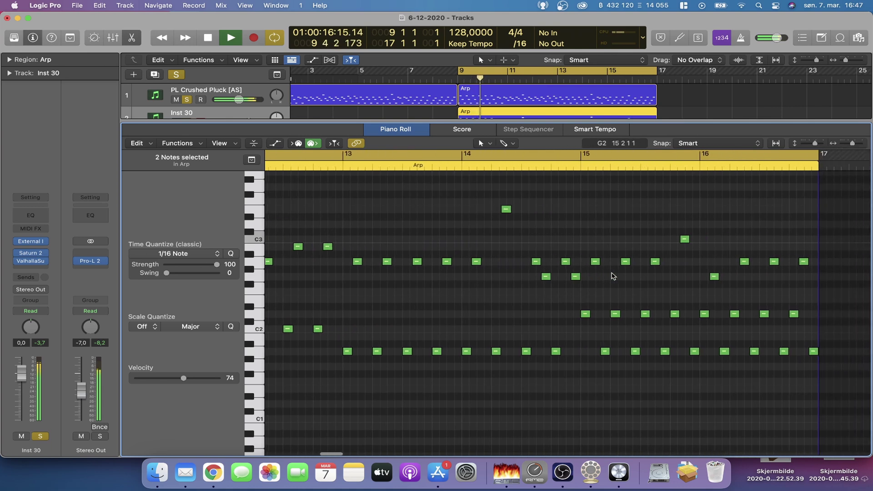
pyautogui.moveTo(525, 276); pyautogui.dragTo(637, 316)
pyautogui.moveTo(726, 345); pyautogui.dragTo(729, 306)
pyautogui.press('Delete')
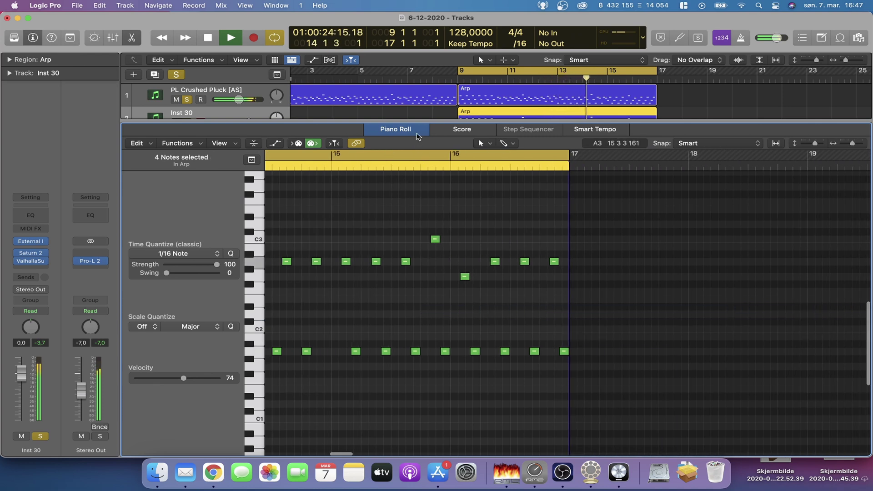
# Step: Shrink the Piano Roll to show all tracks and clear every solo to hear the full mix
pyautogui.moveTo(452, 122); pyautogui.dragTo(451, 301)
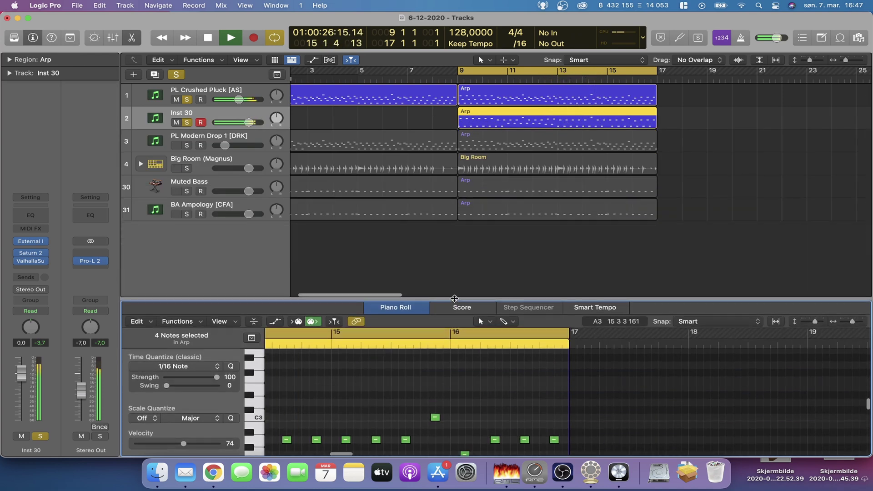
pyautogui.click(175, 75)
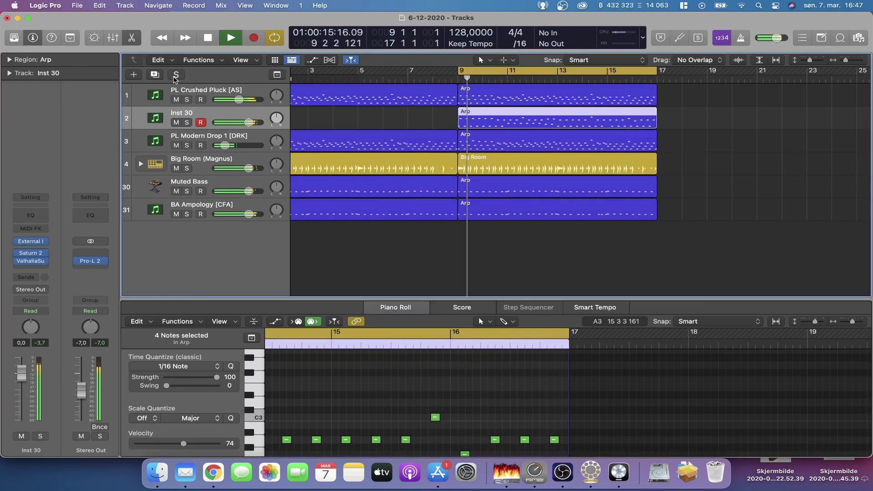